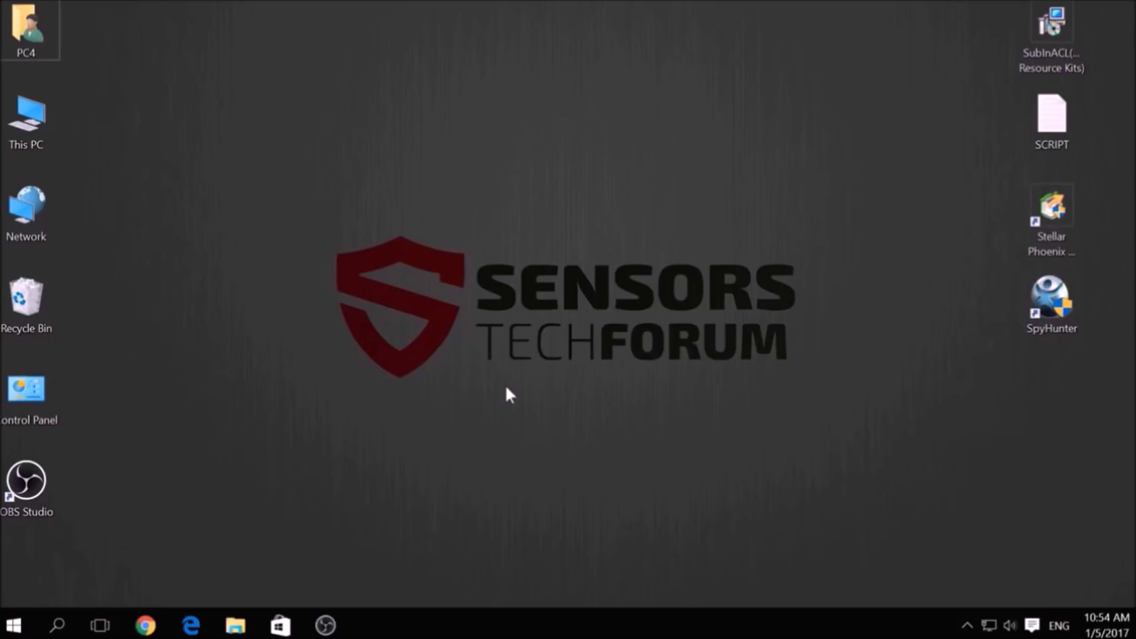
Open the Run dialog, clear its previous entry, and enter msconfig.
key("super+r")
key("BackSpace")
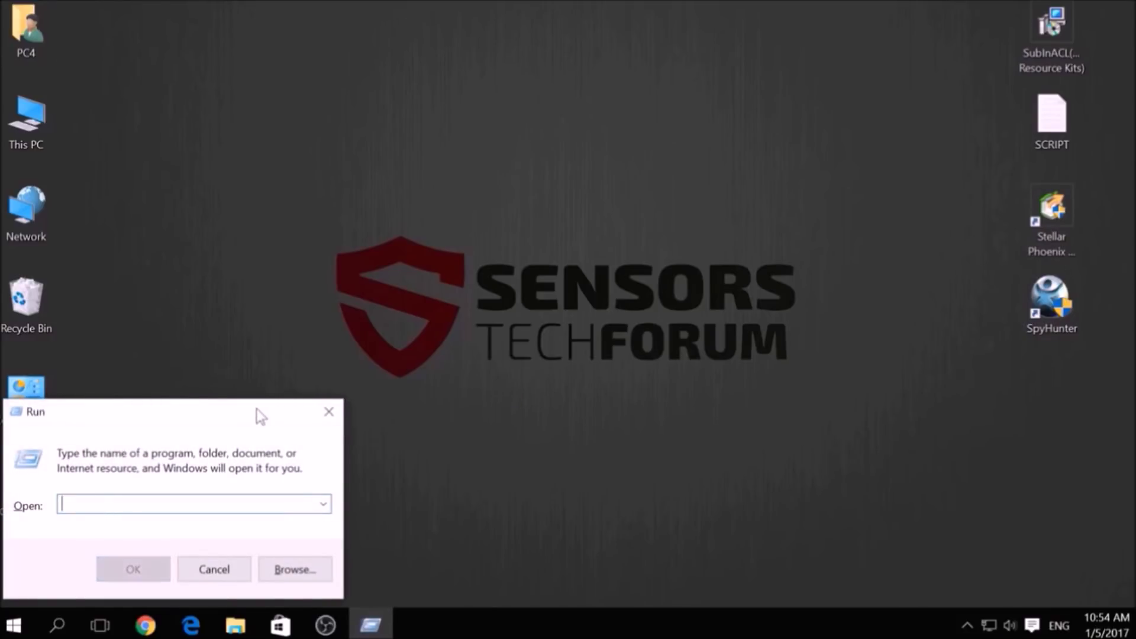
left_click_drag(256, 411, 620, 251)
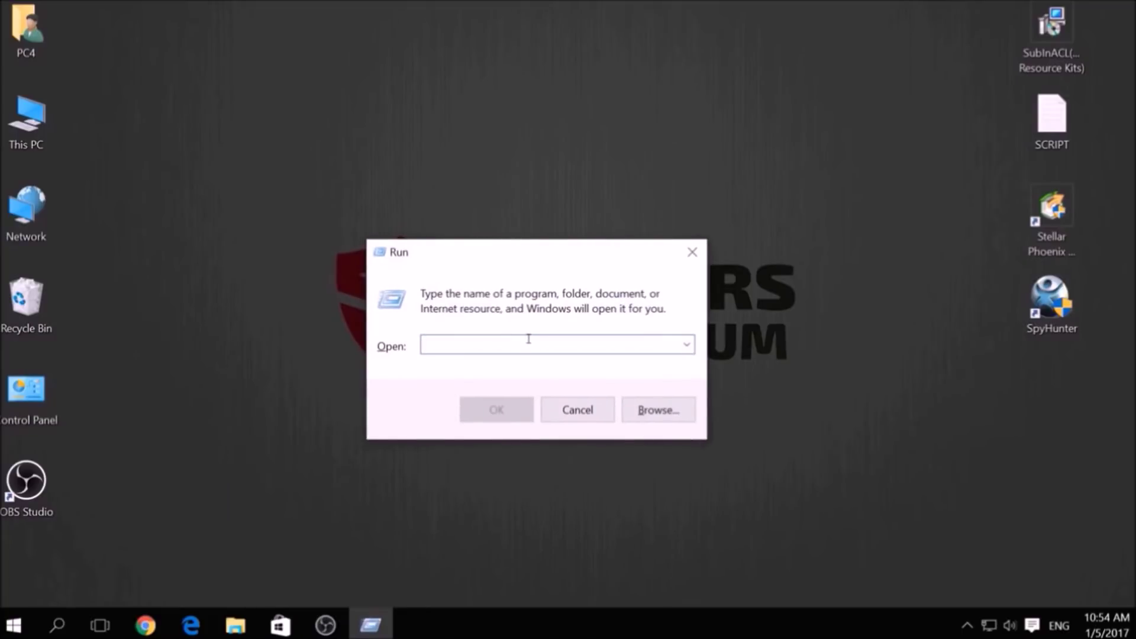
type("msco")
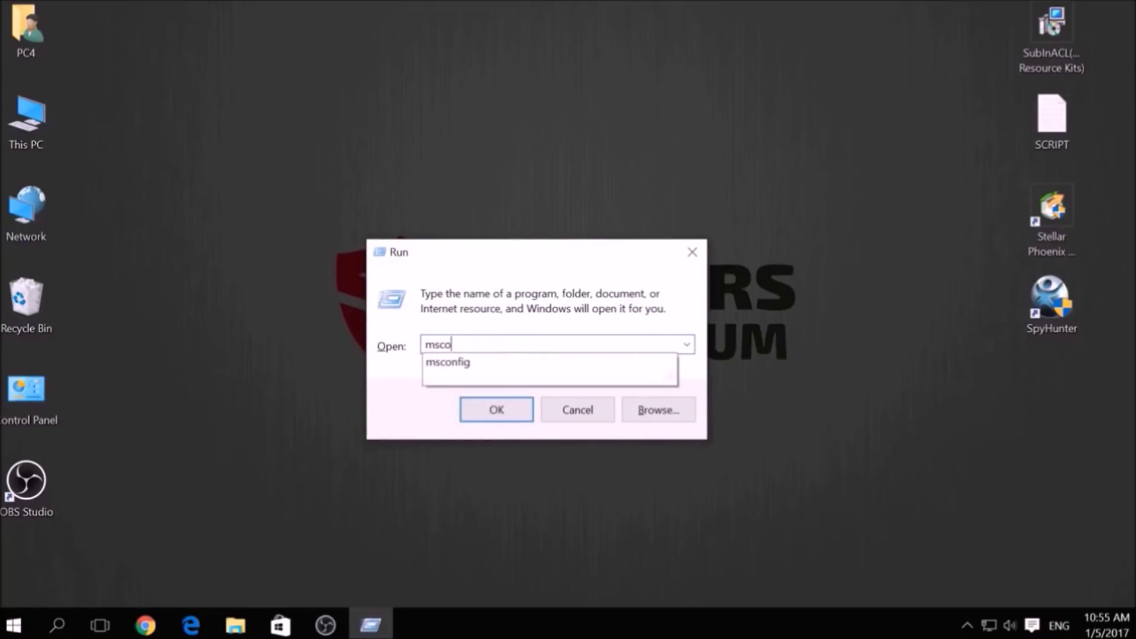
type("nfig")
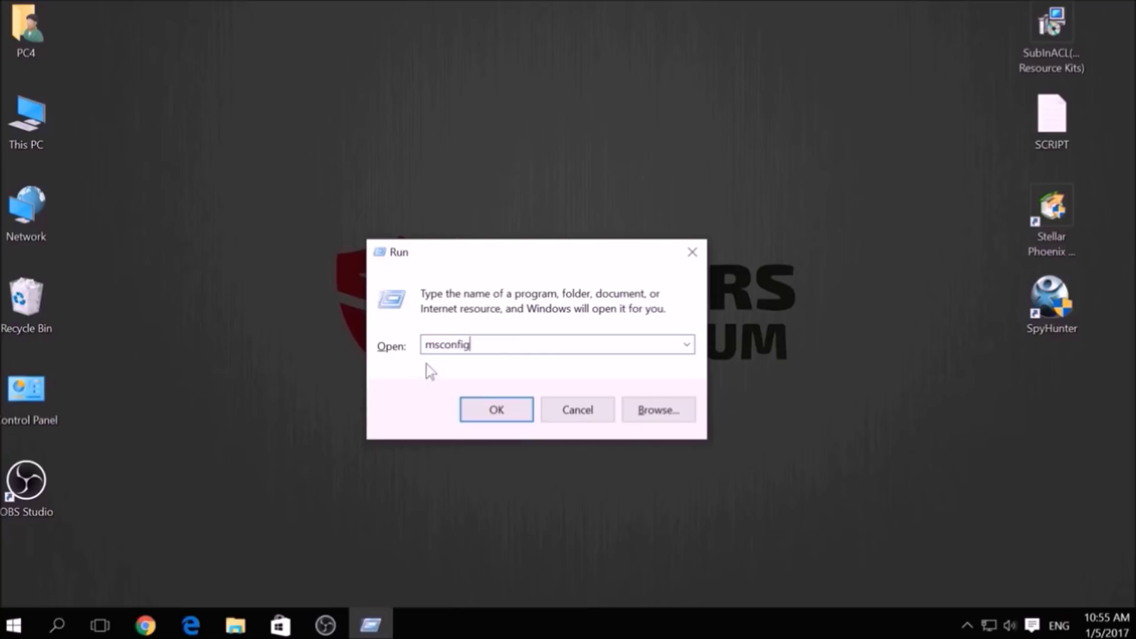
Launch msconfig and set the Boot tab to Safe boot with Network, then apply and confirm.
left_click(500, 409)
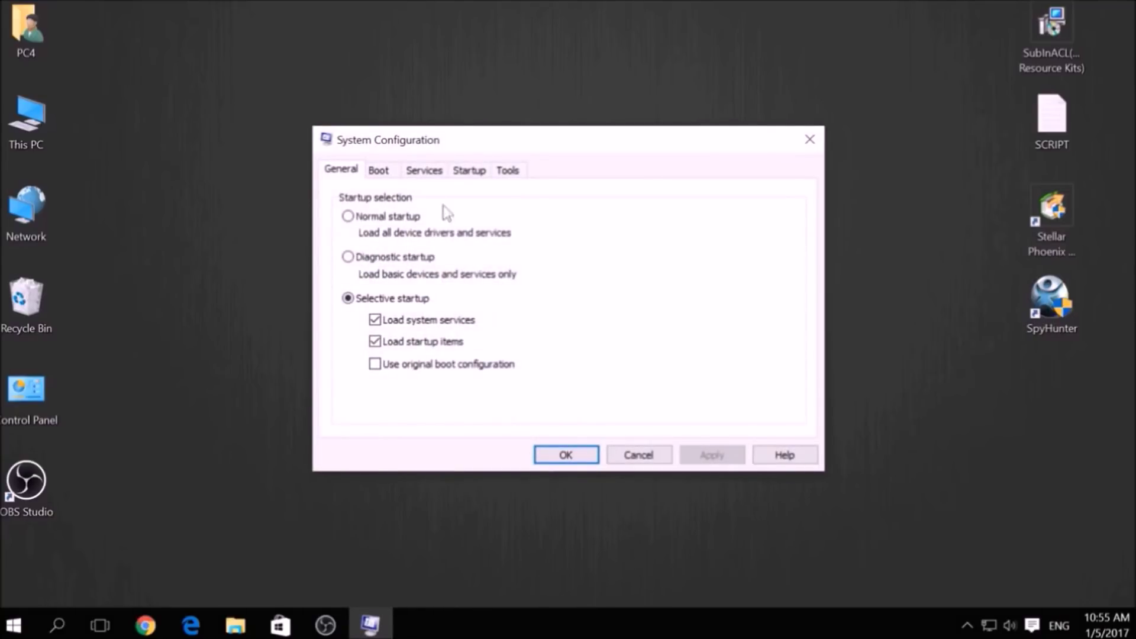
left_click(392, 175)
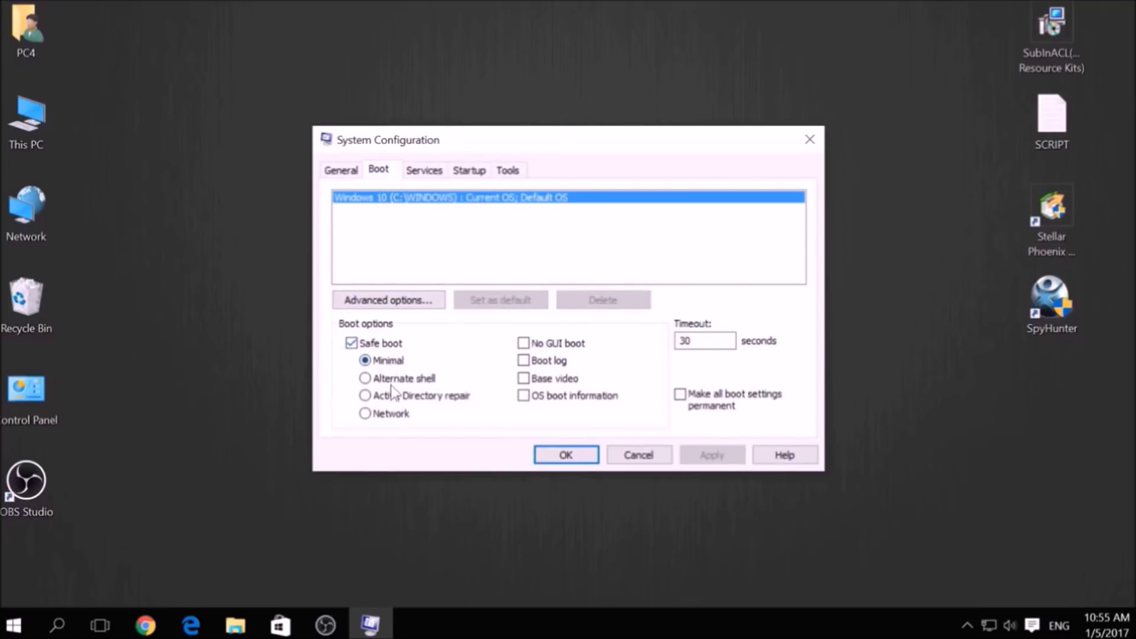
left_click(393, 415)
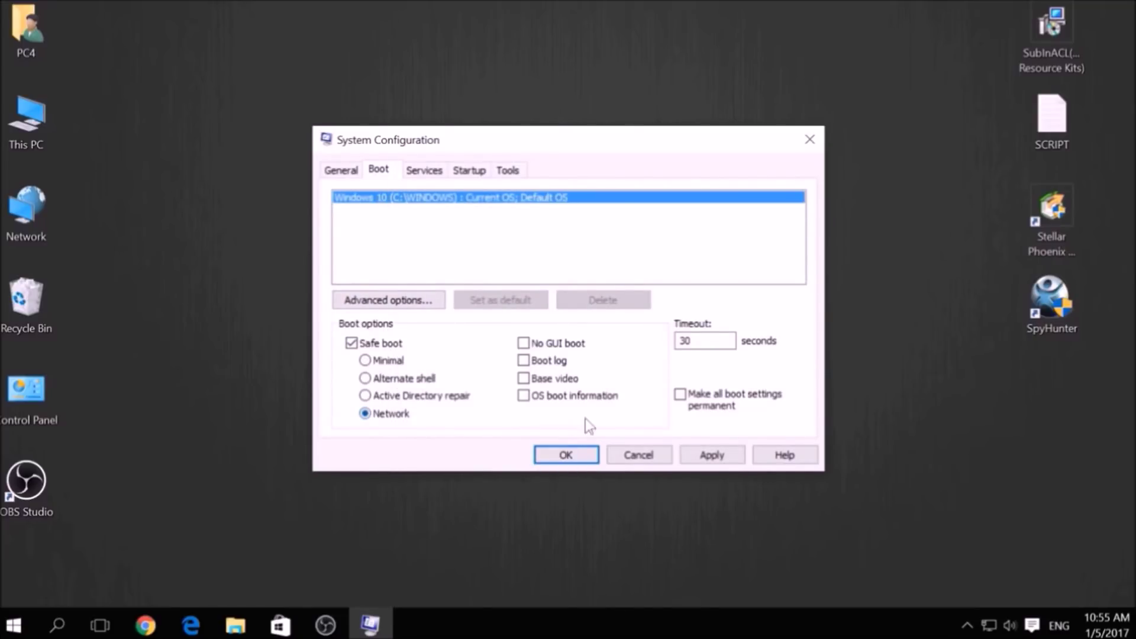
left_click(686, 455)
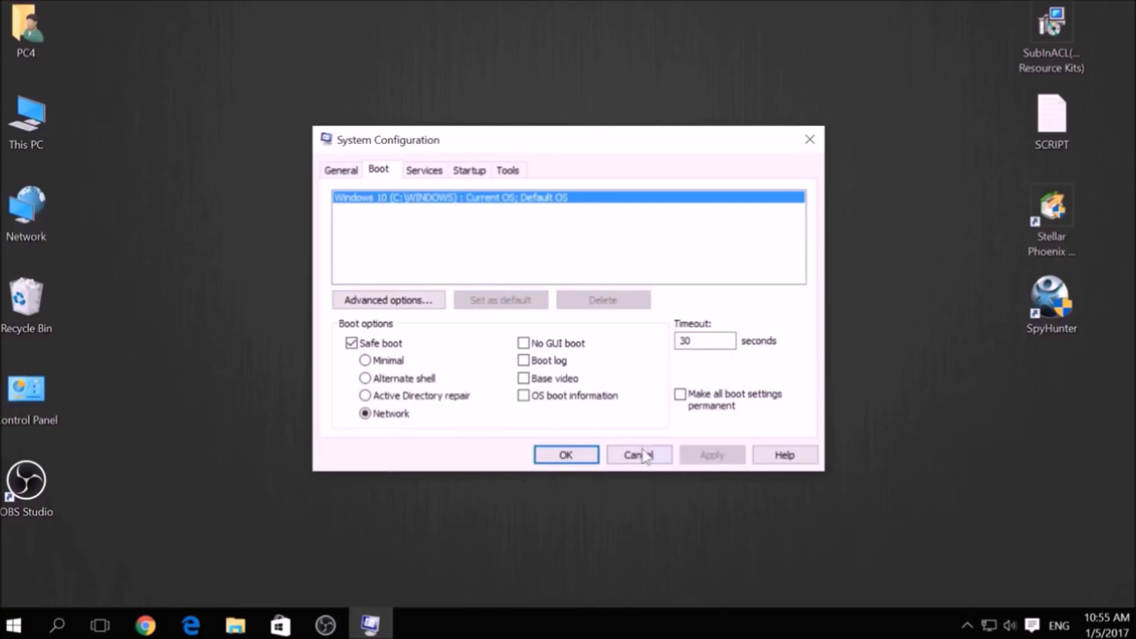
left_click(554, 460)
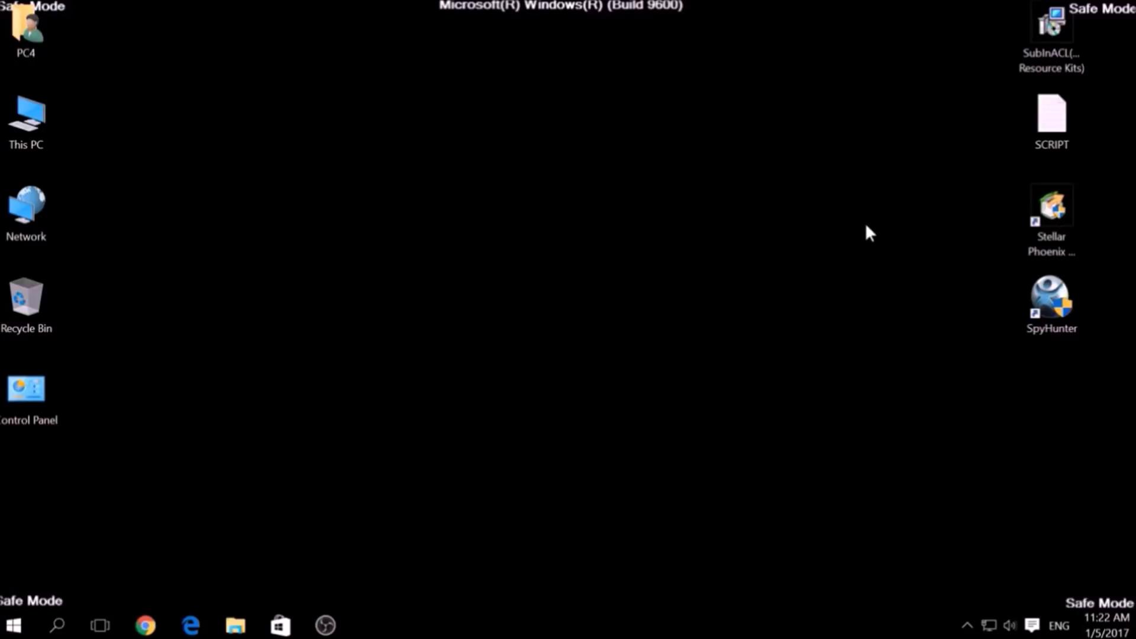
Open the SCRIPT file from the desktop in Notepad.
left_click(1037, 68)
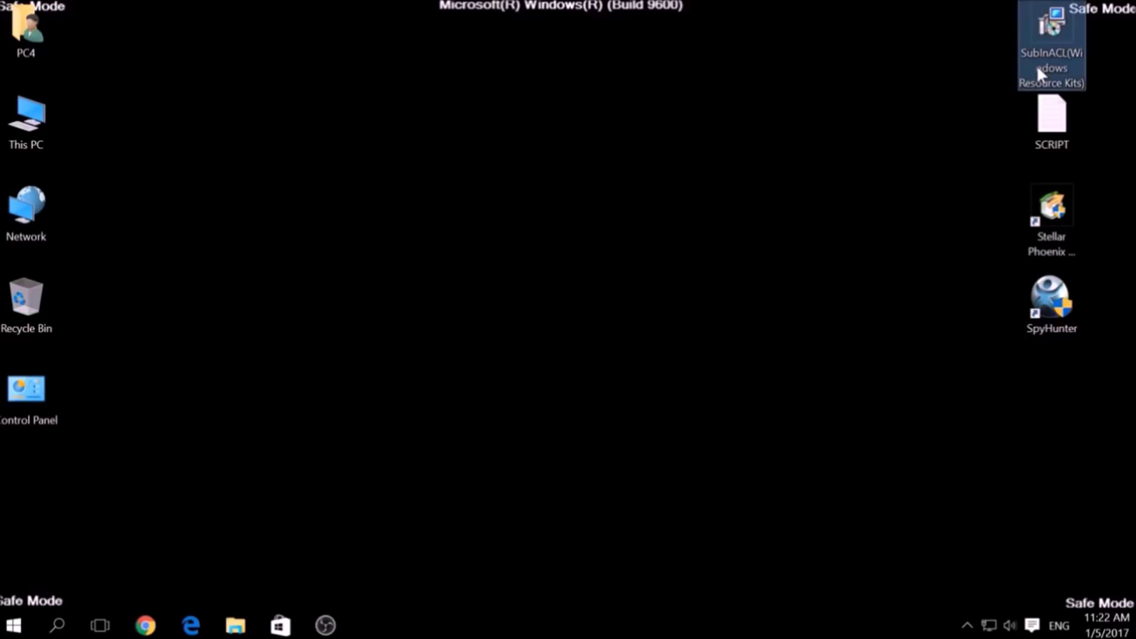
double_click(1053, 126)
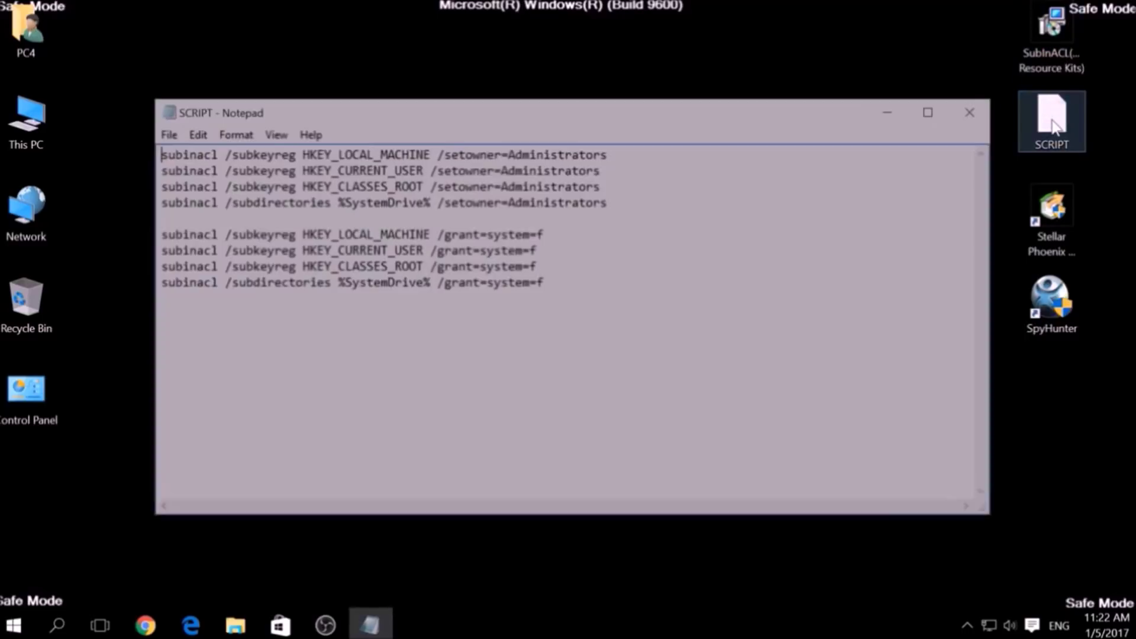
left_click(580, 293)
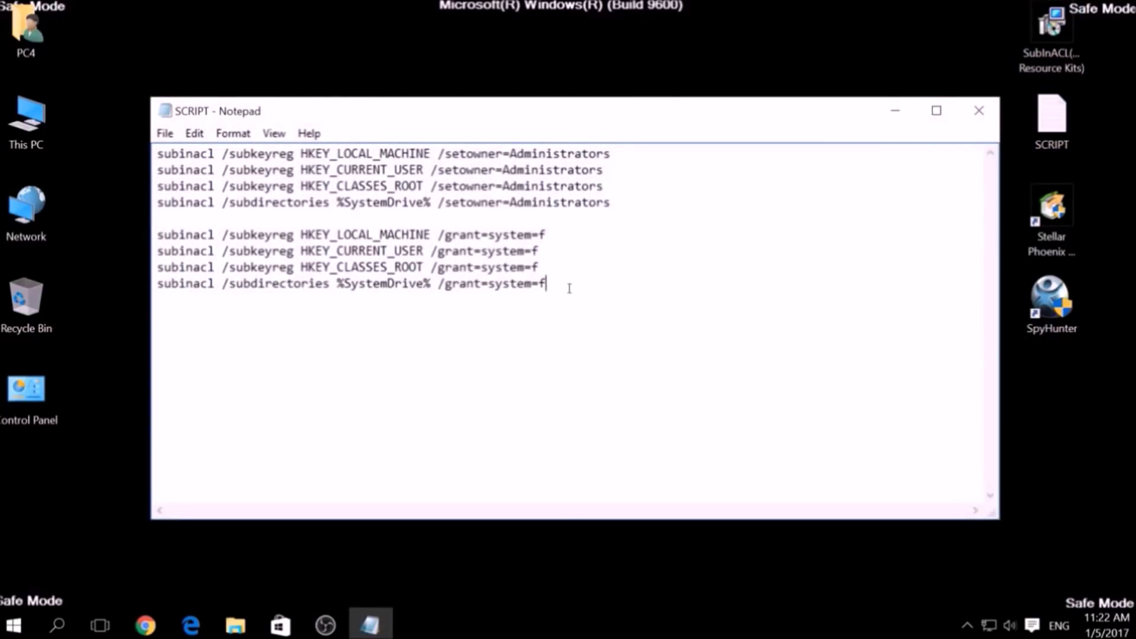
Copy all the subinacl commands to the clipboard and minimize Notepad.
key("ctrl+a")
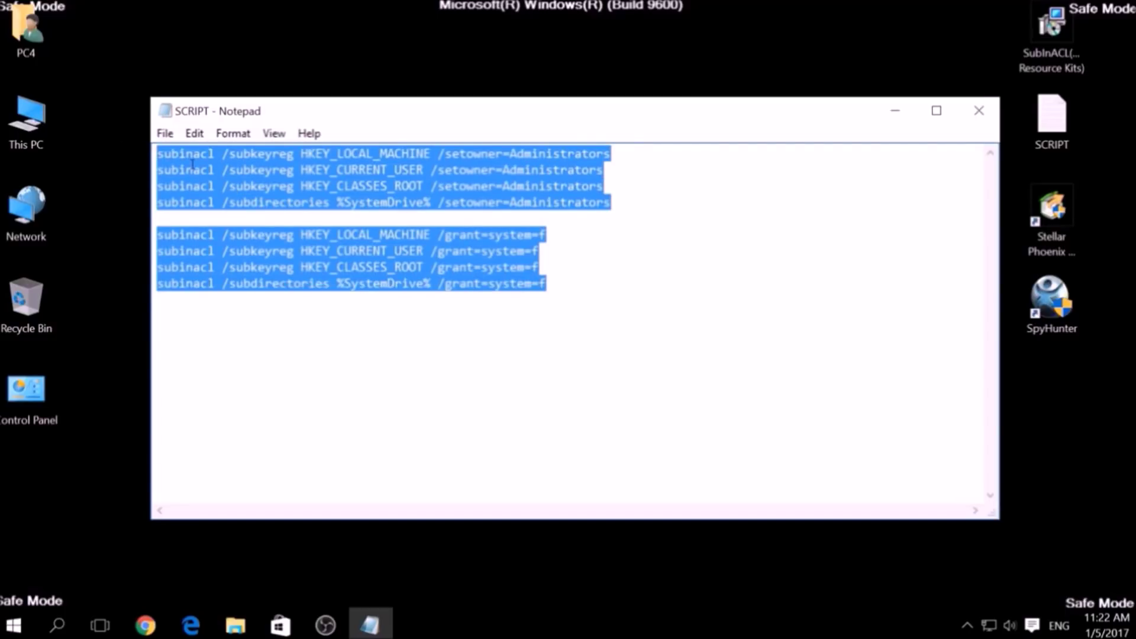
right_click(296, 164)
left_click(342, 221)
left_click(342, 202)
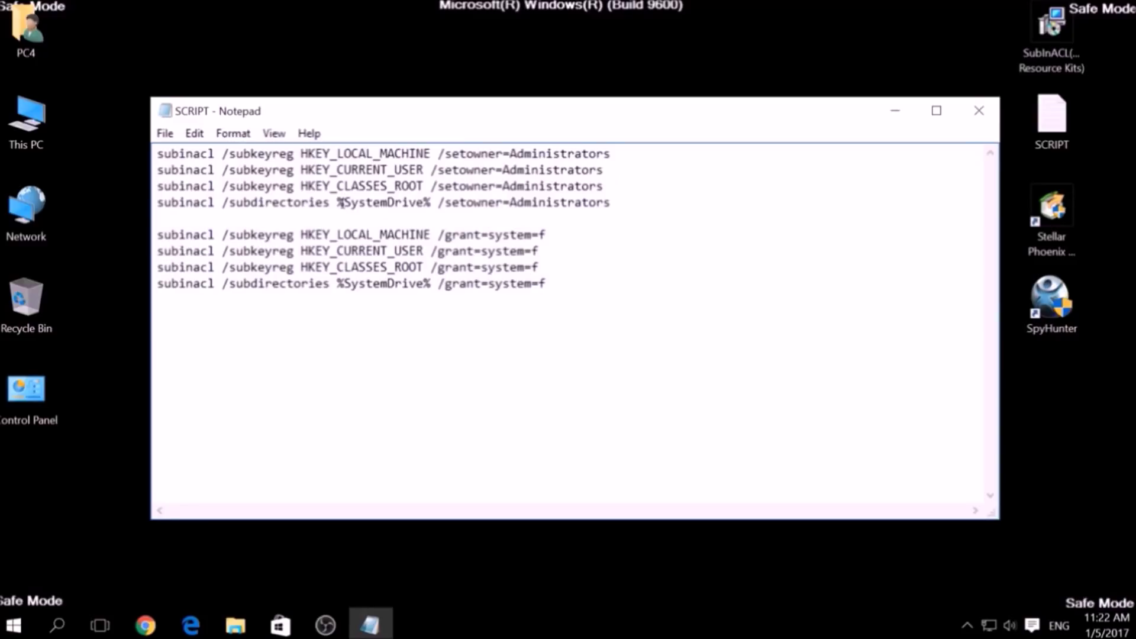
left_click(904, 119)
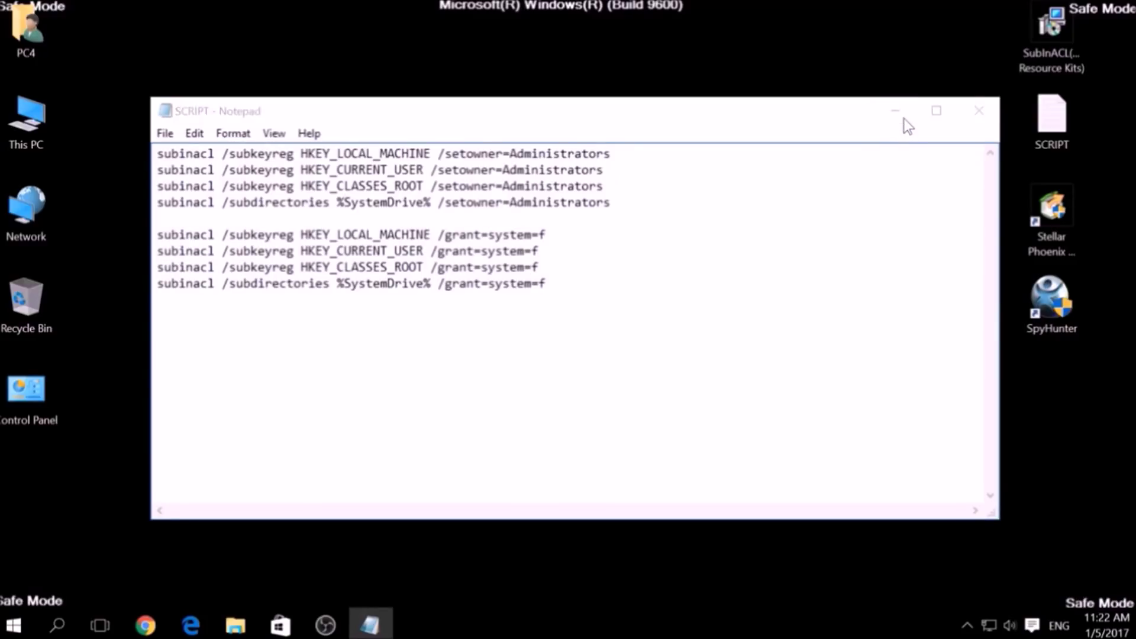
Run the SubInACL installer, accept the license, and install SubInAcl.exe to the default folder.
double_click(1038, 64)
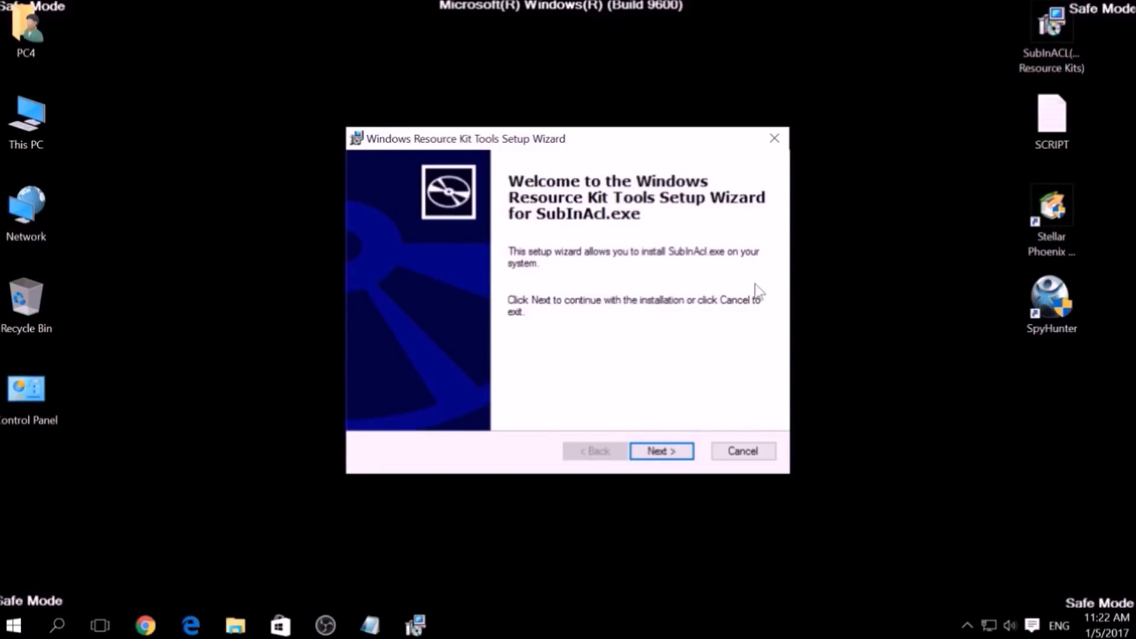
left_click(664, 451)
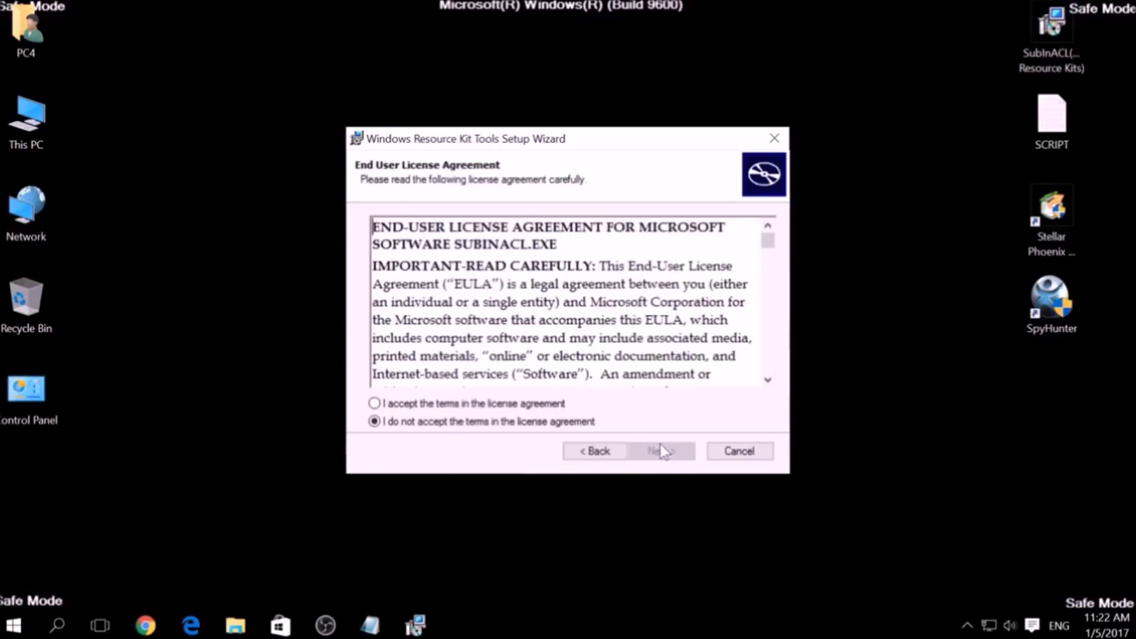
left_click(561, 404)
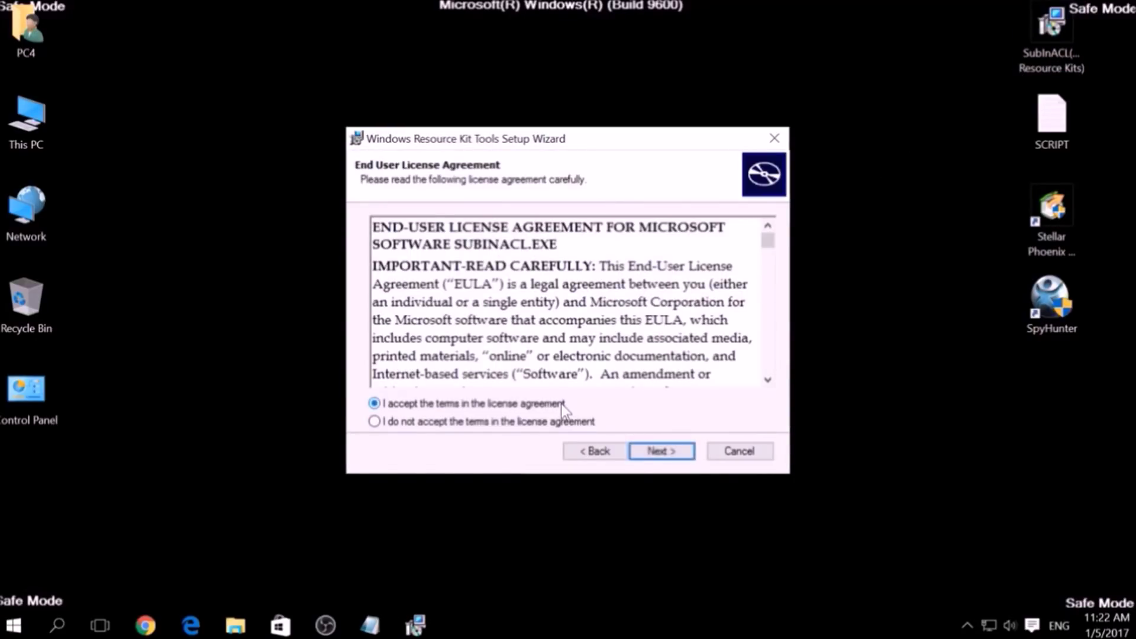
left_click(647, 452)
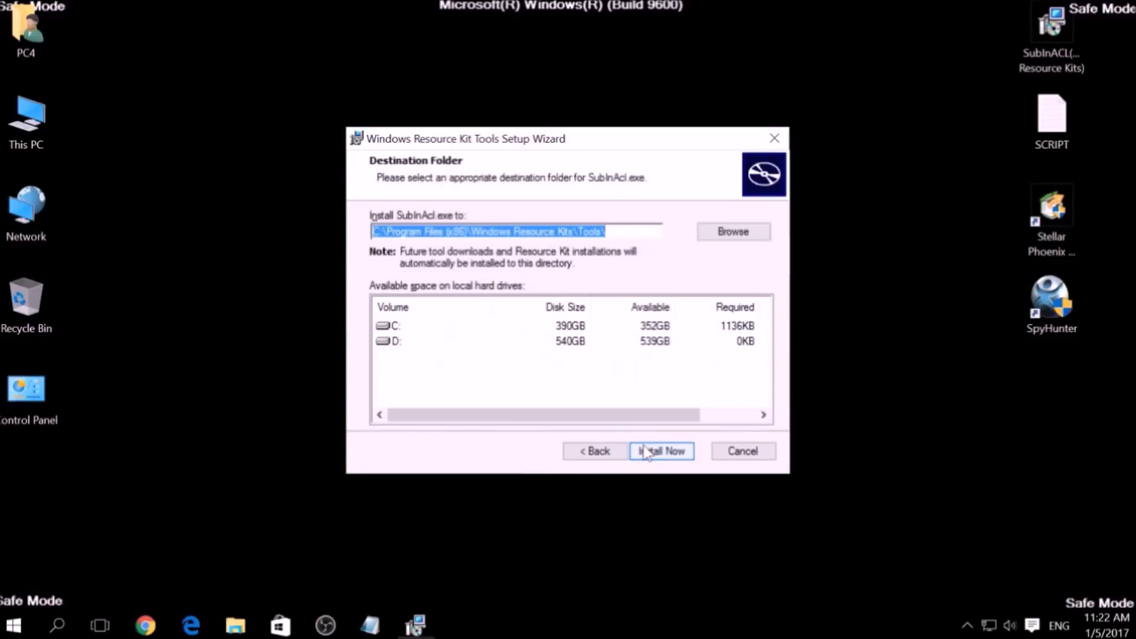
left_click(644, 450)
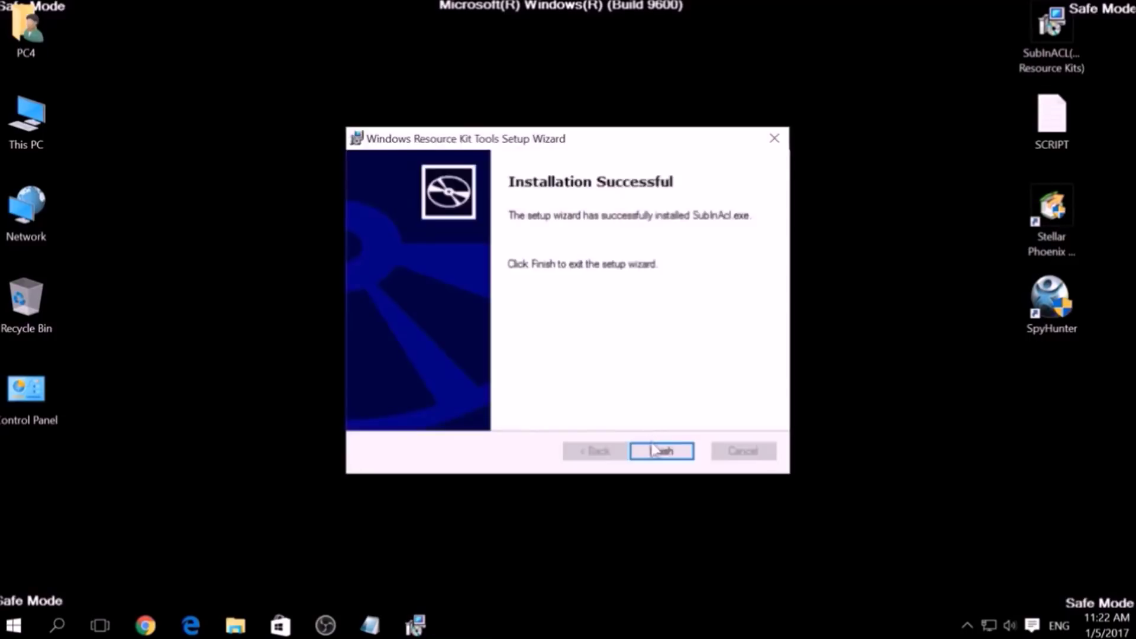
left_click(653, 448)
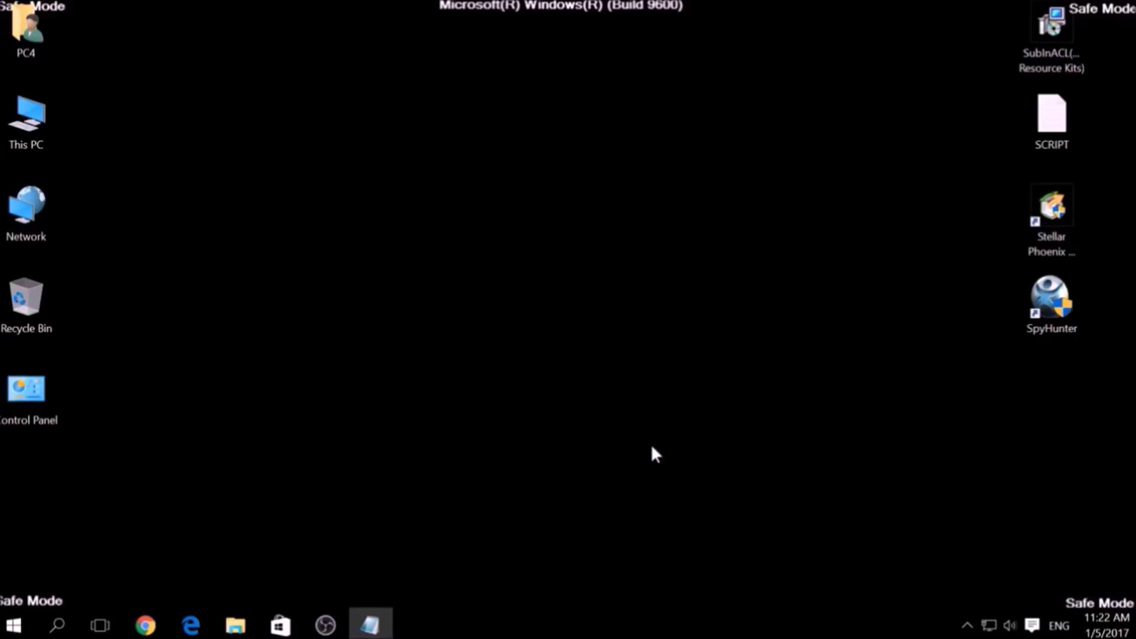
Save the Notepad script on the Desktop as FIX.BAT with Save as type set to All Files.
left_click(382, 621)
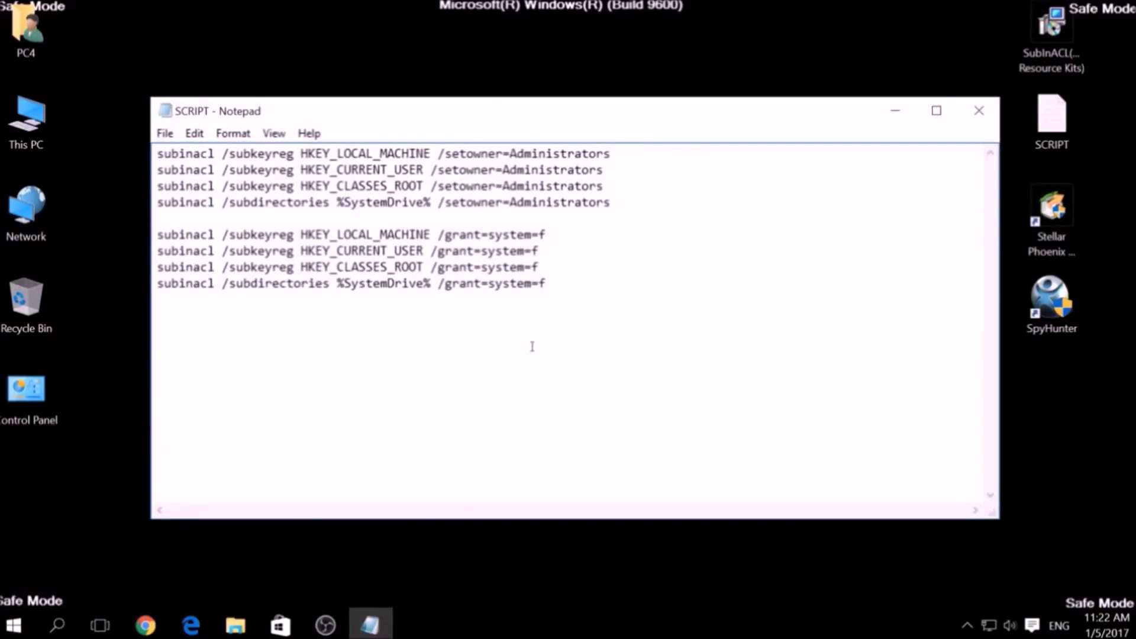
left_click_drag(547, 283, 144, 148)
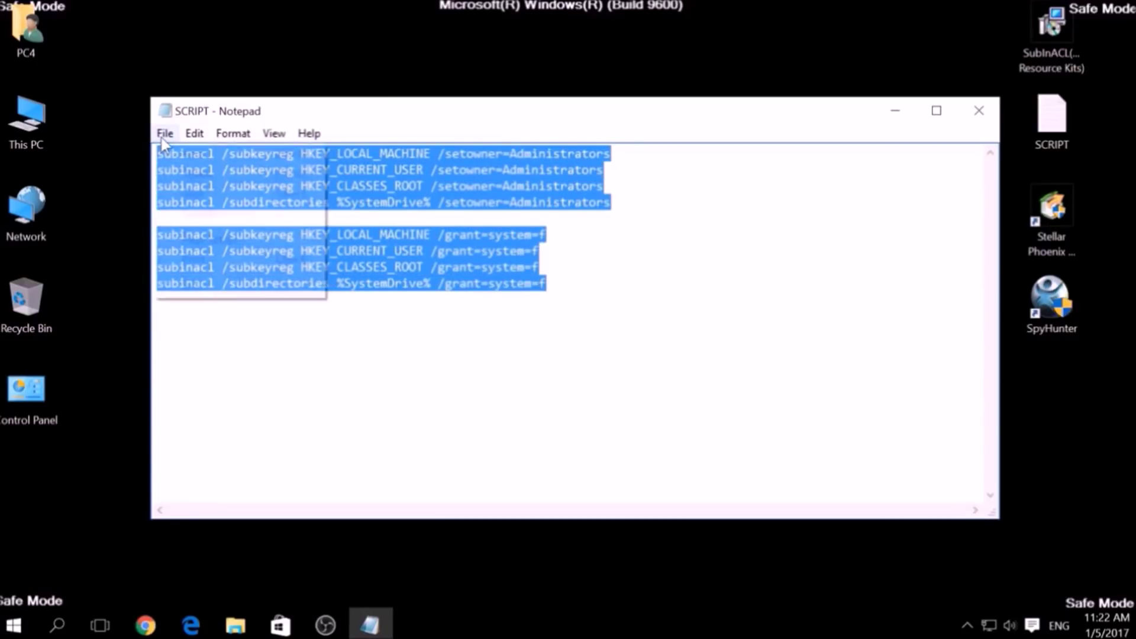
left_click(163, 135)
left_click(207, 213)
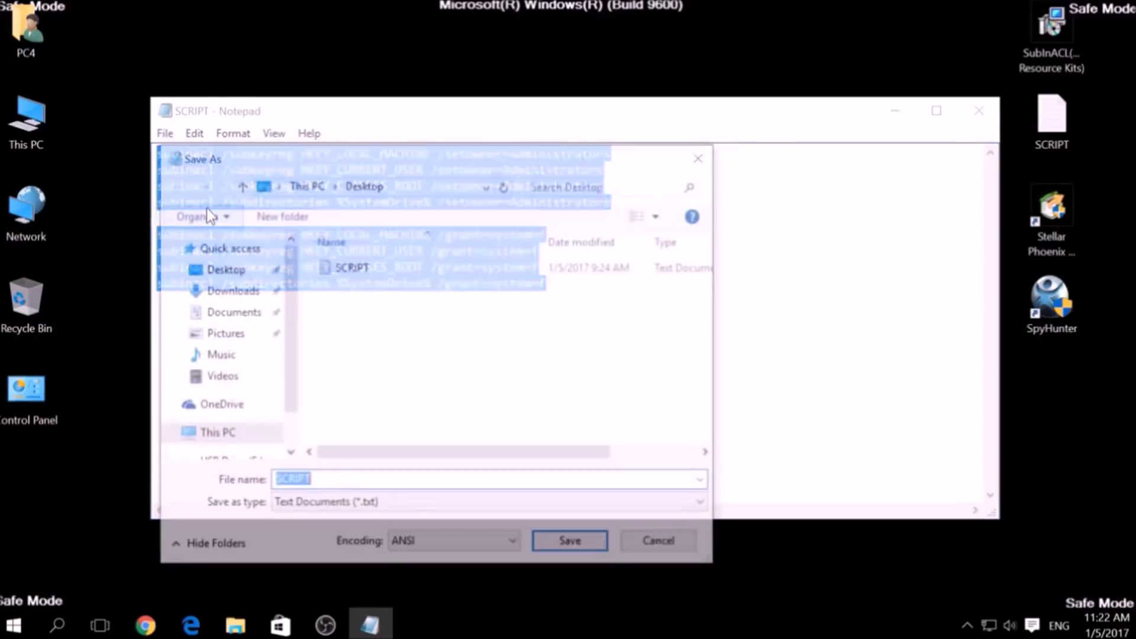
left_click(220, 273)
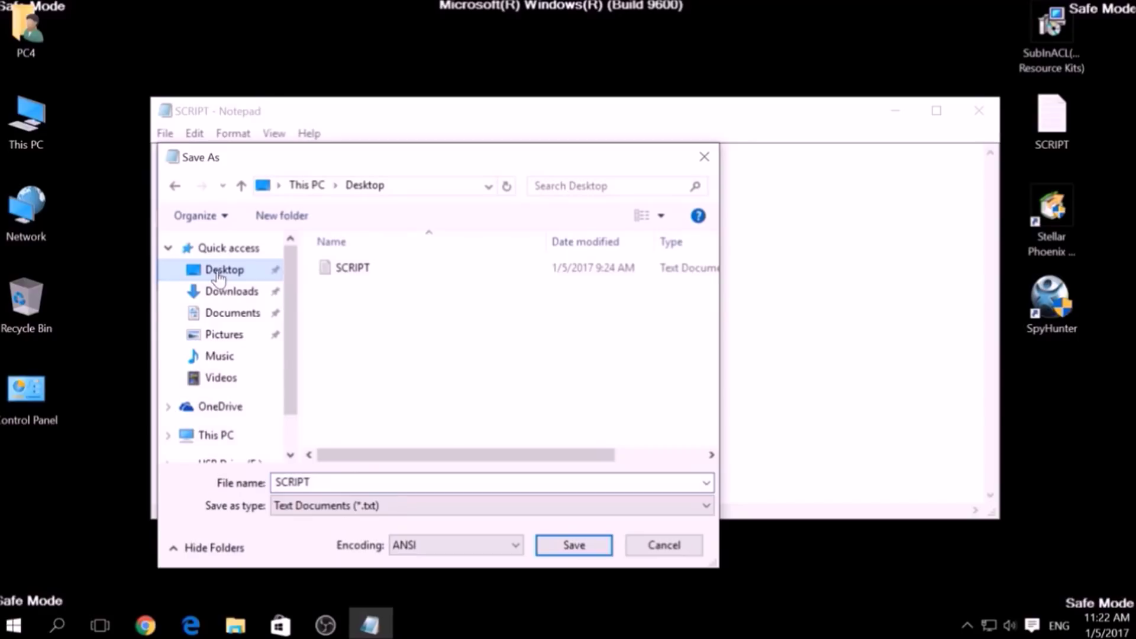
double_click(306, 480)
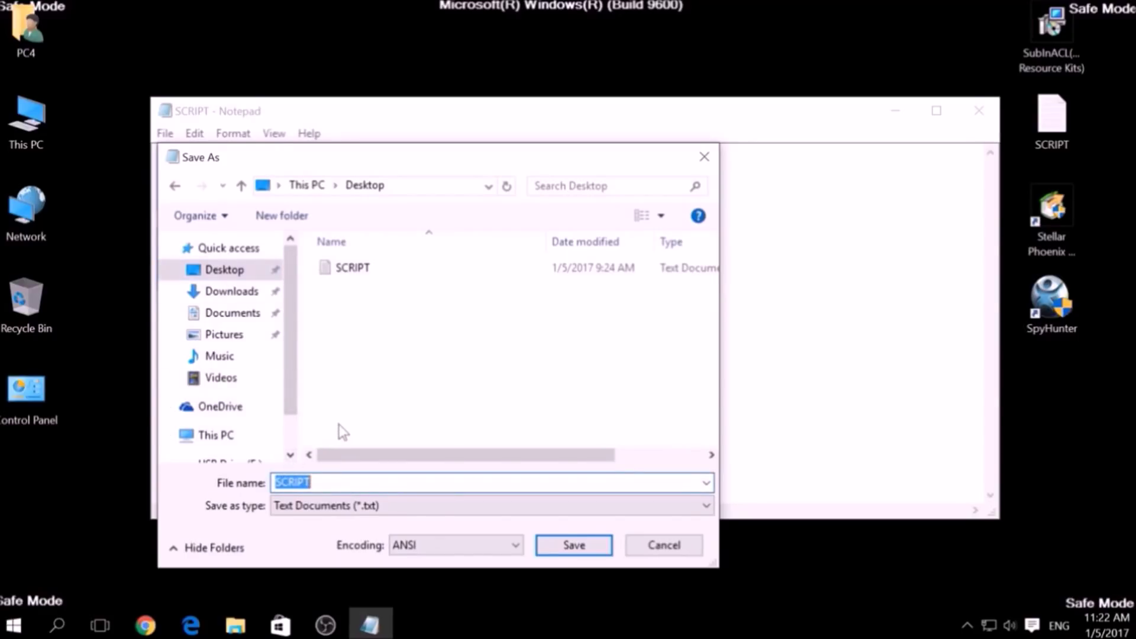
type("FIX.BAT")
left_click_drag(312, 482, 292, 482)
left_click(301, 506)
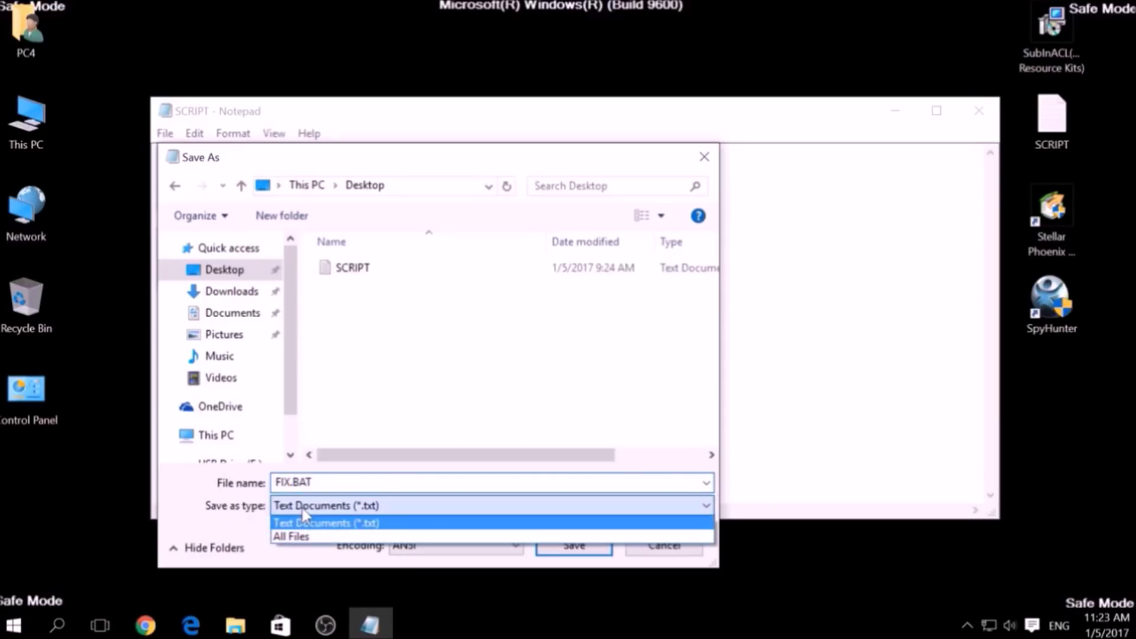
left_click(306, 537)
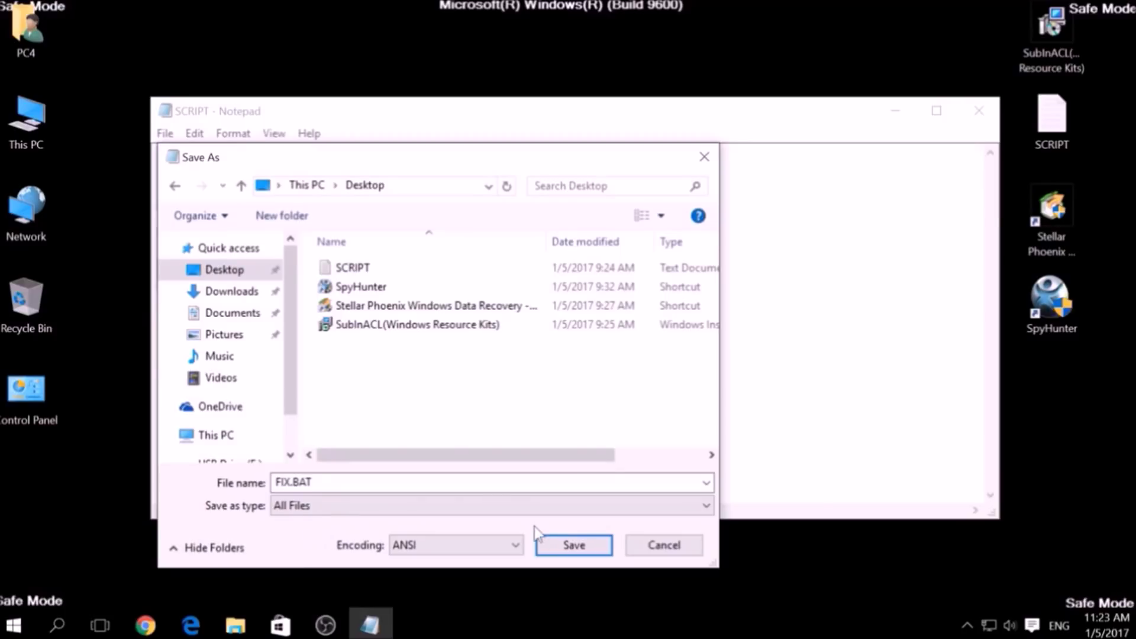
left_click(563, 545)
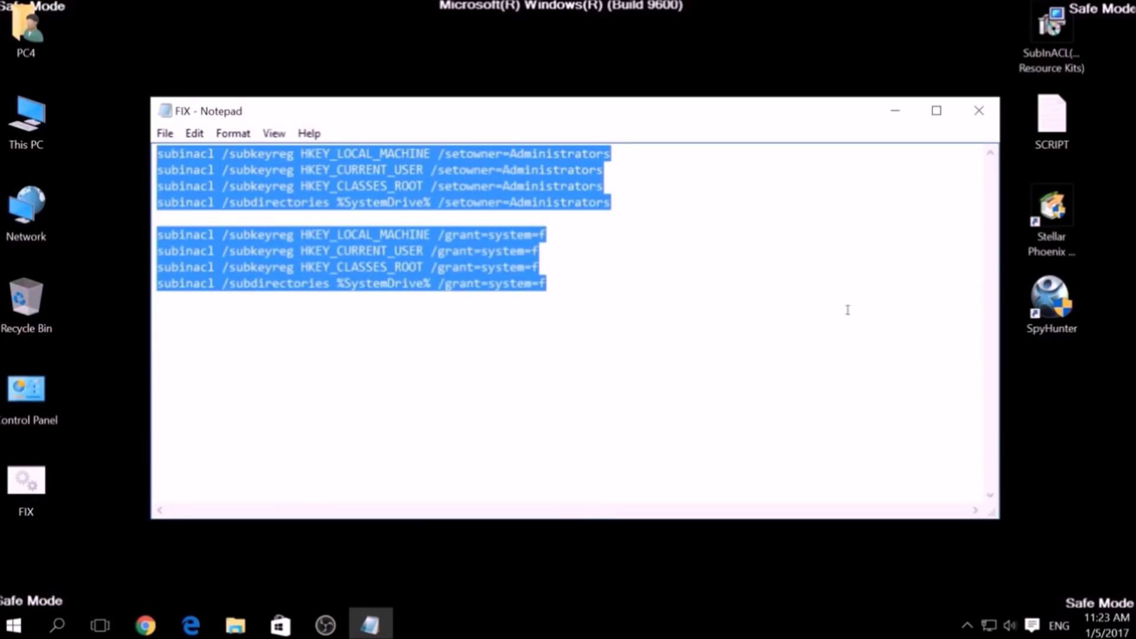
Close Notepad and copy the FIX file from the desktop.
left_click(980, 113)
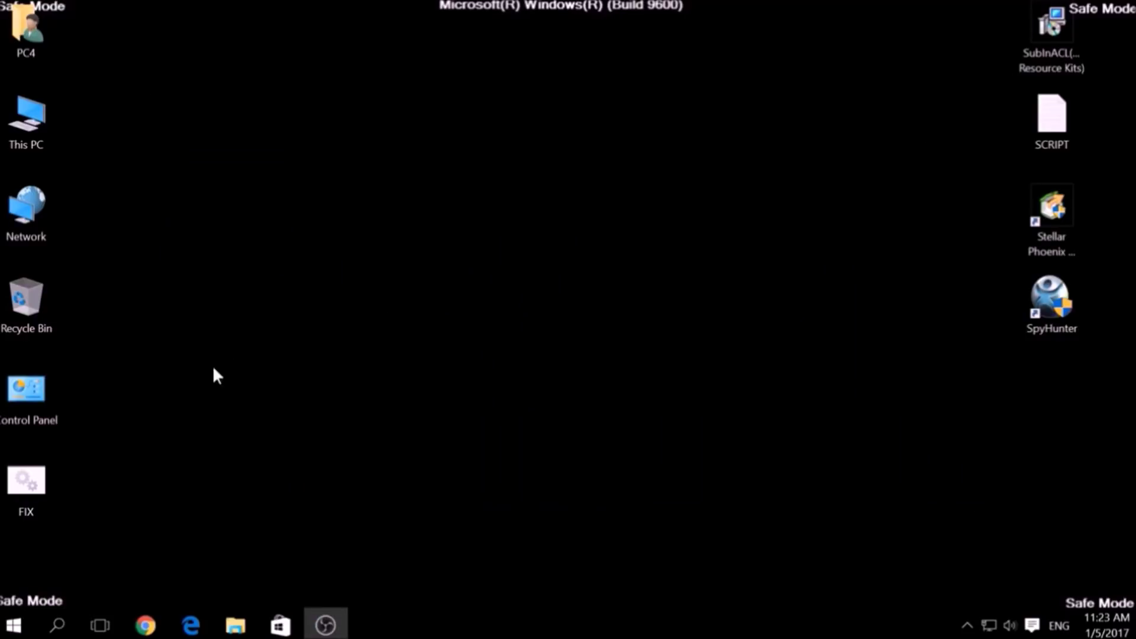
left_click(33, 469)
right_click(33, 470)
left_click(85, 366)
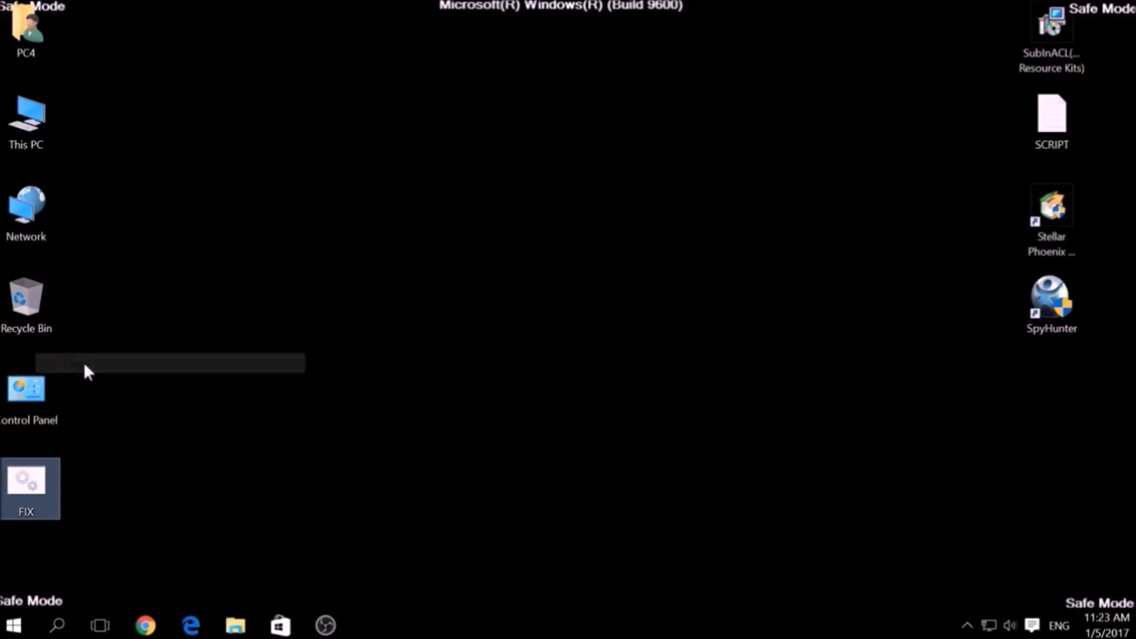
Browse to C:\Program Files (x86)\Windows Resource Kits\Tools in File Explorer.
double_click(45, 127)
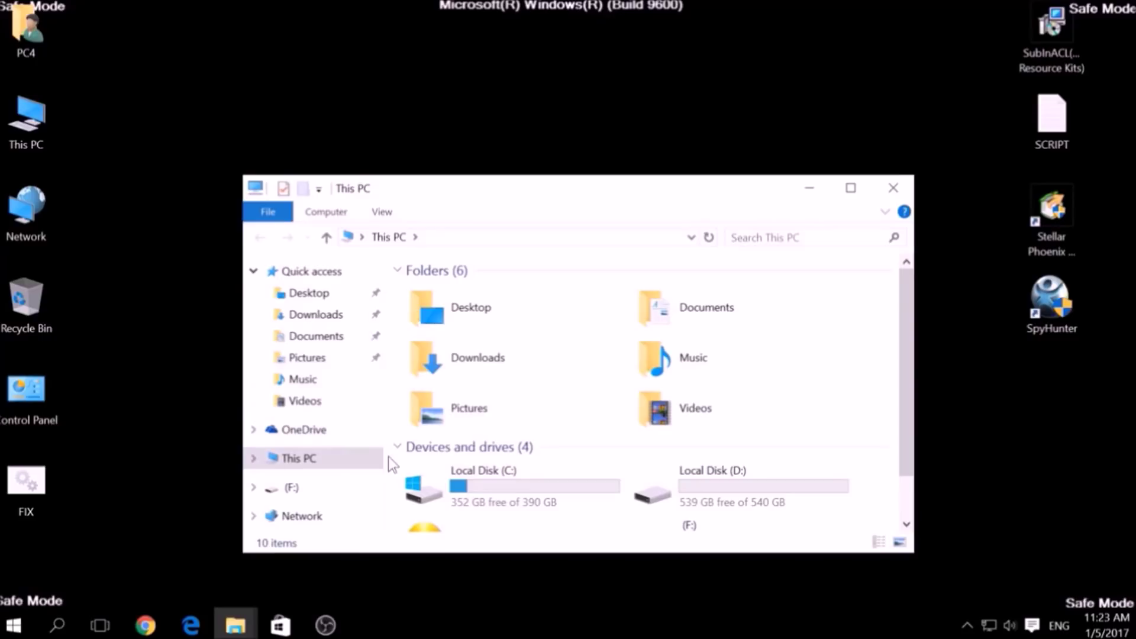
left_click(423, 478)
double_click(423, 478)
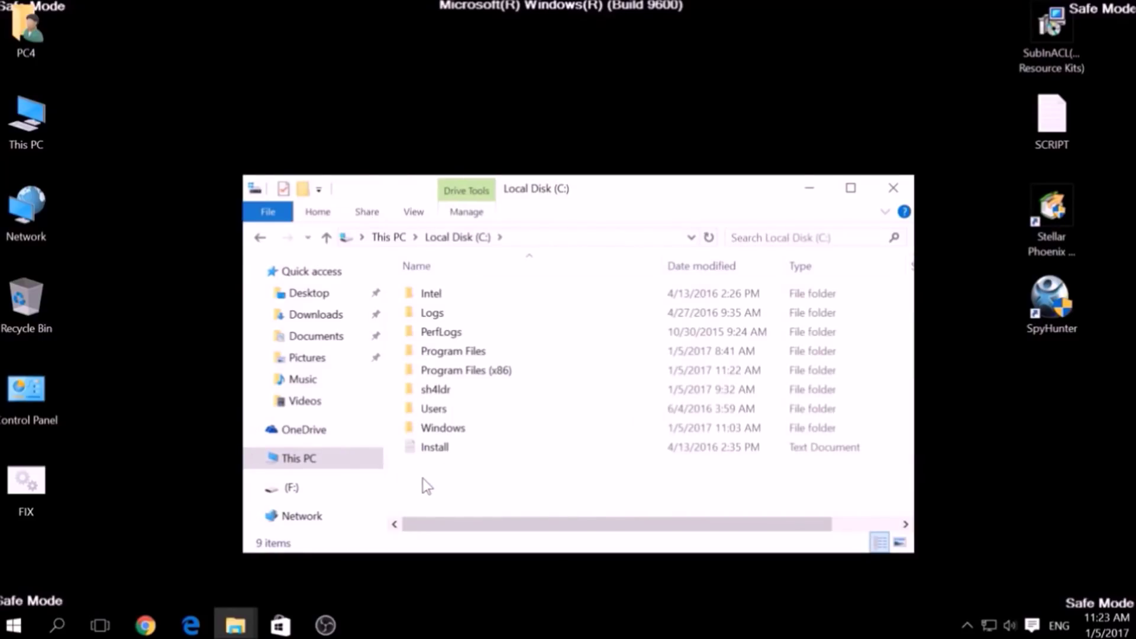
double_click(454, 373)
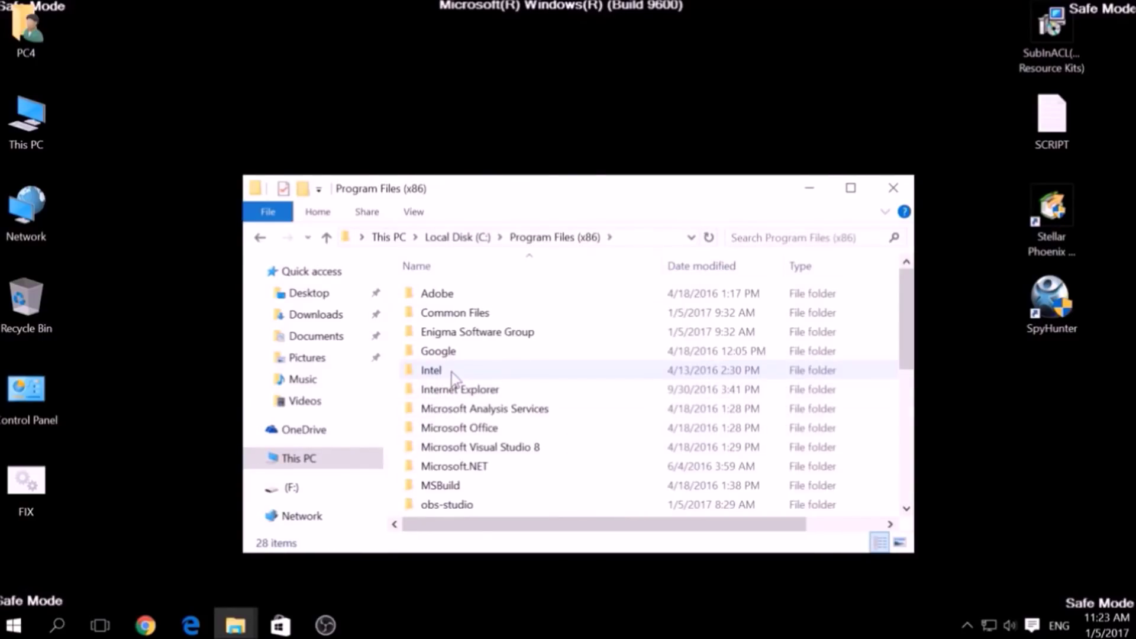
left_click(454, 373)
key("w")
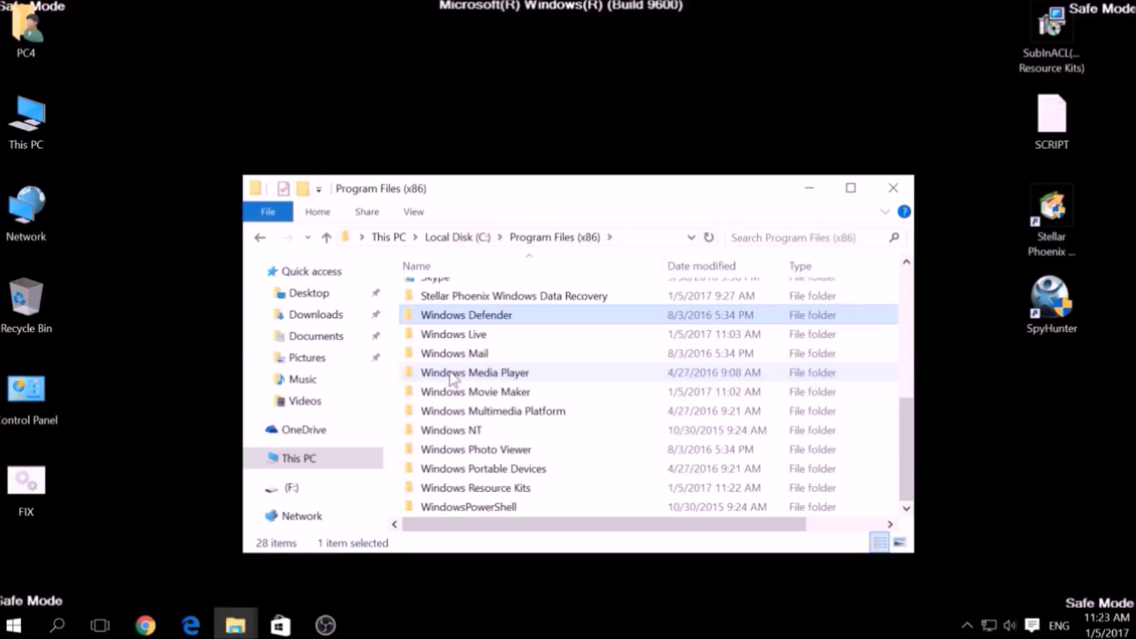
double_click(465, 488)
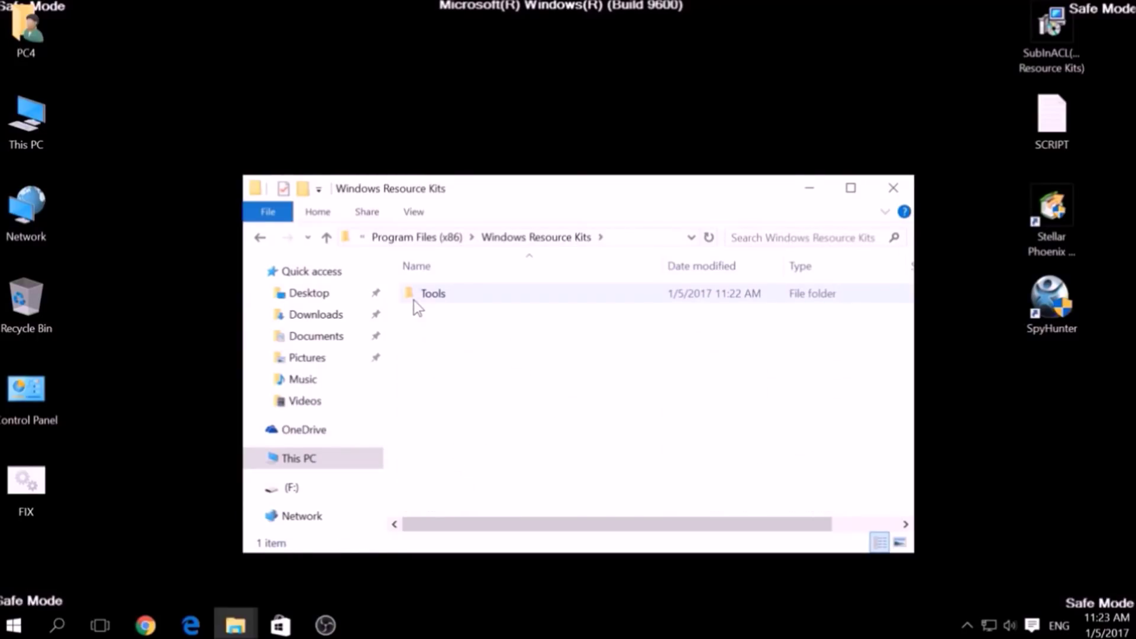
double_click(431, 299)
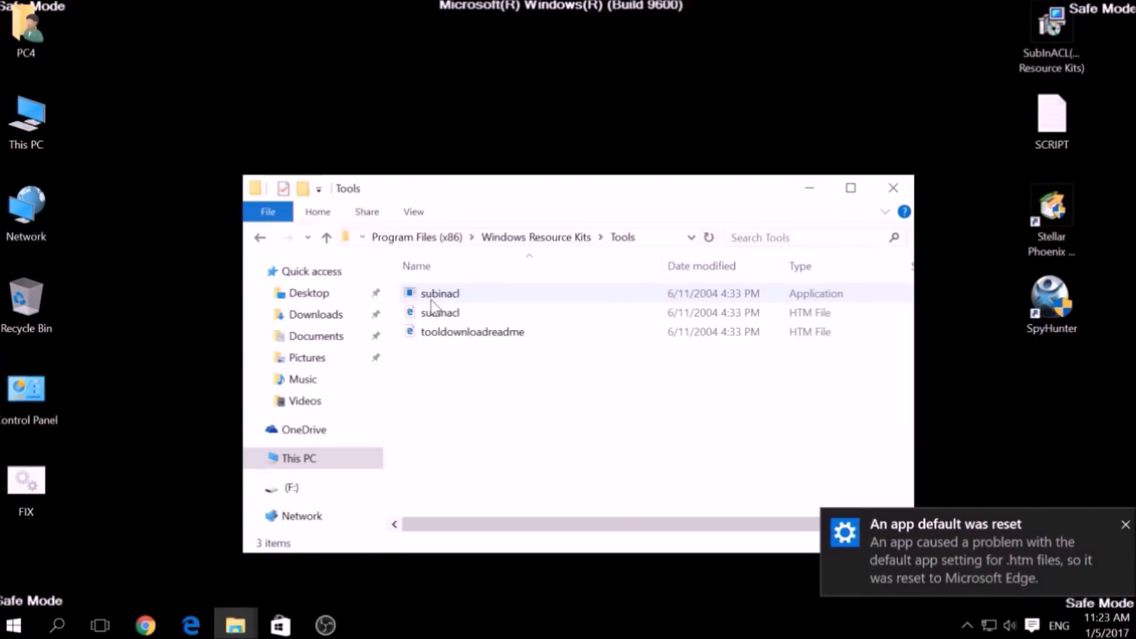
Paste FIX.BAT into the Tools folder with administrator permission, then close the window.
right_click(429, 367)
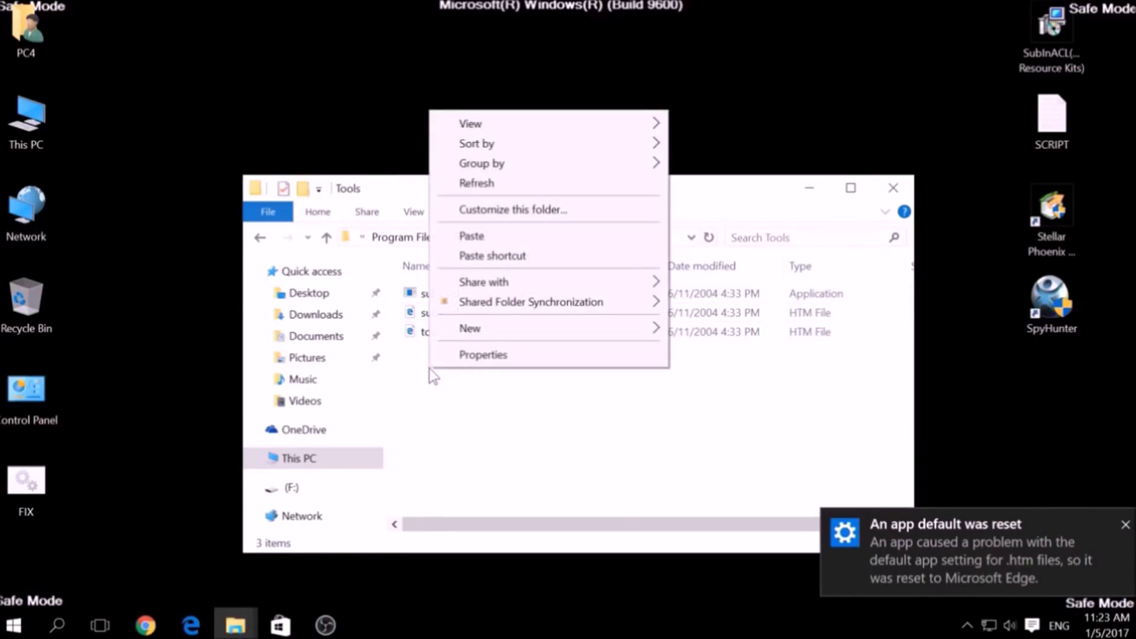
left_click(470, 237)
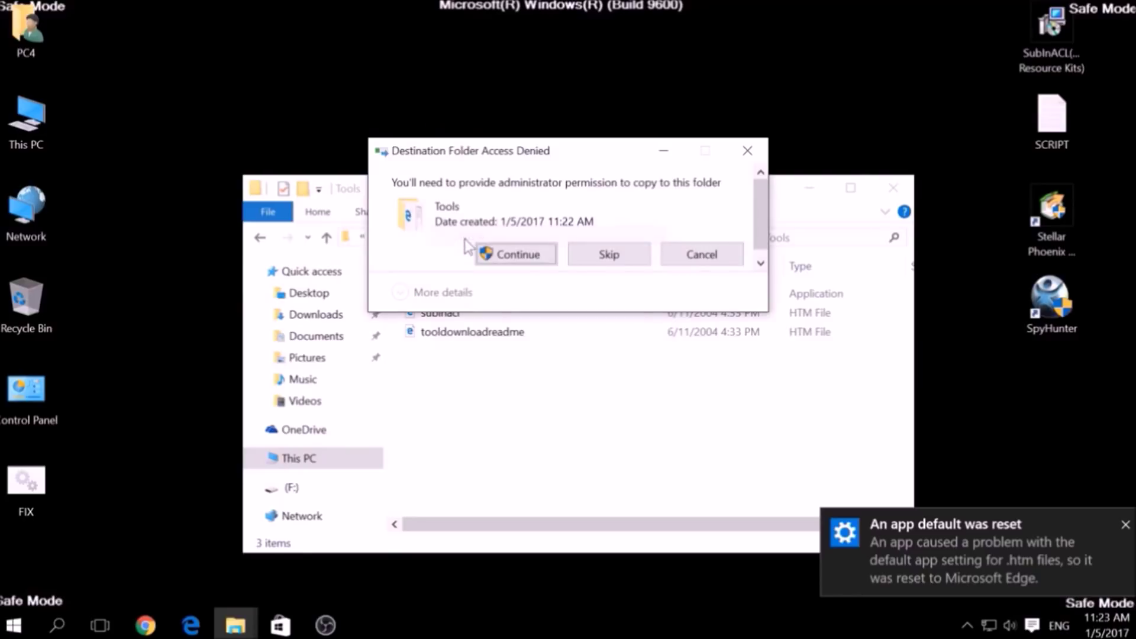
left_click(501, 256)
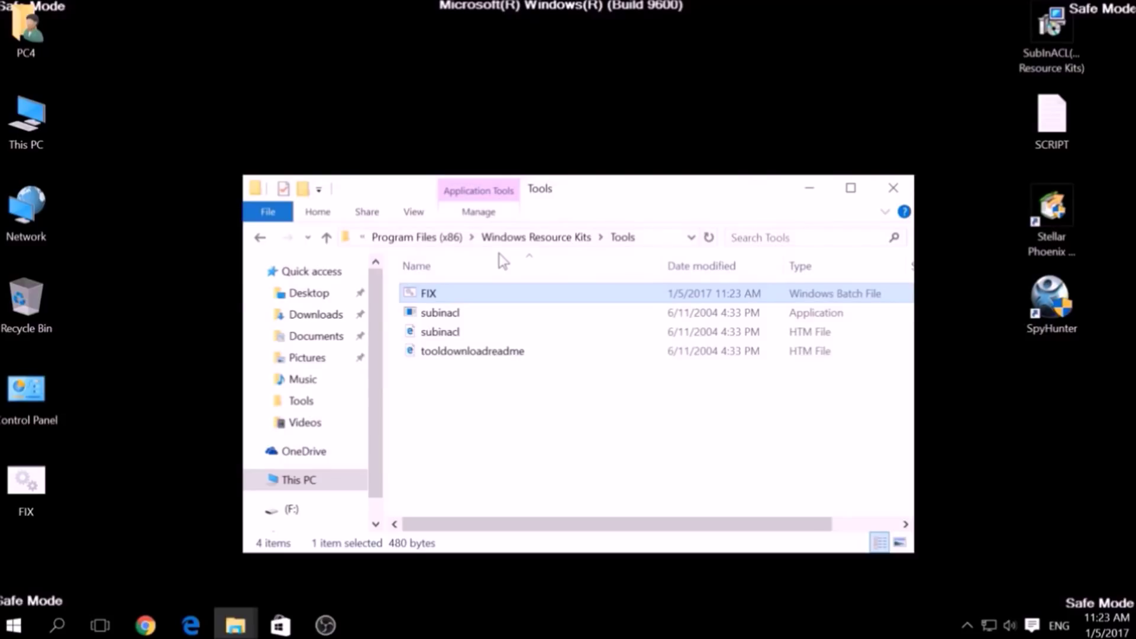
left_click(893, 189)
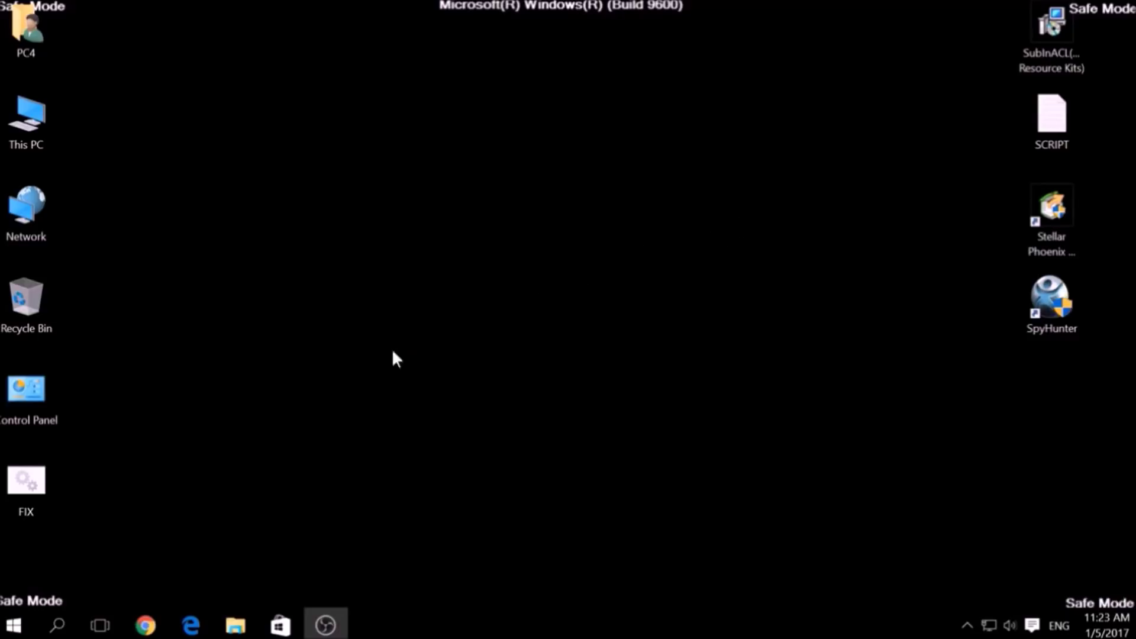
Search for cmd and start Command Prompt as administrator.
left_click(53, 628)
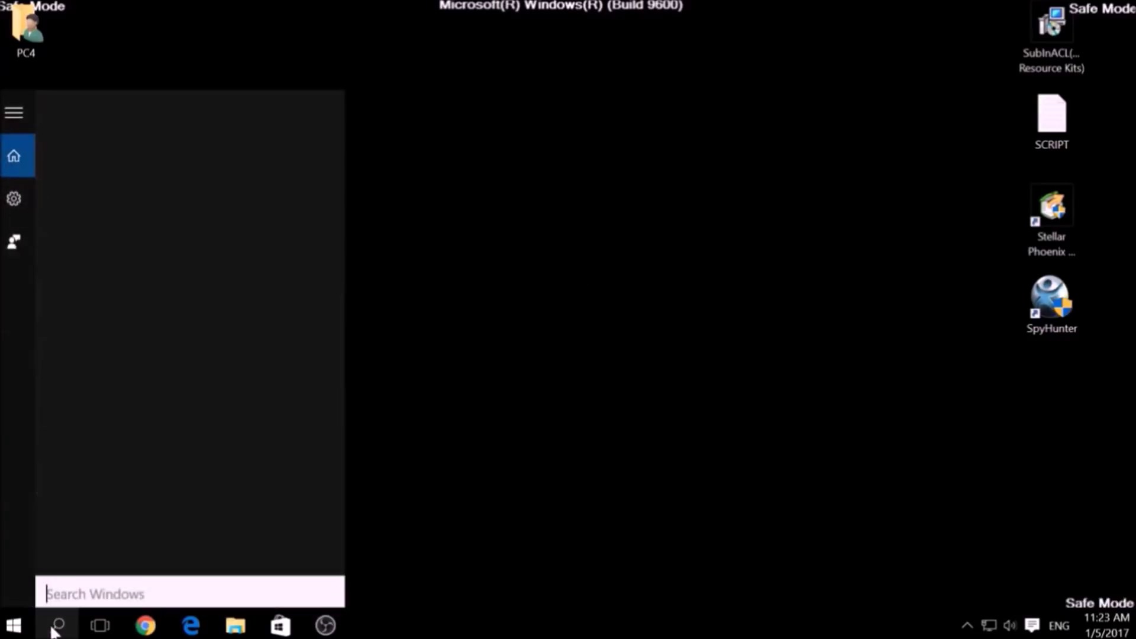
type("c")
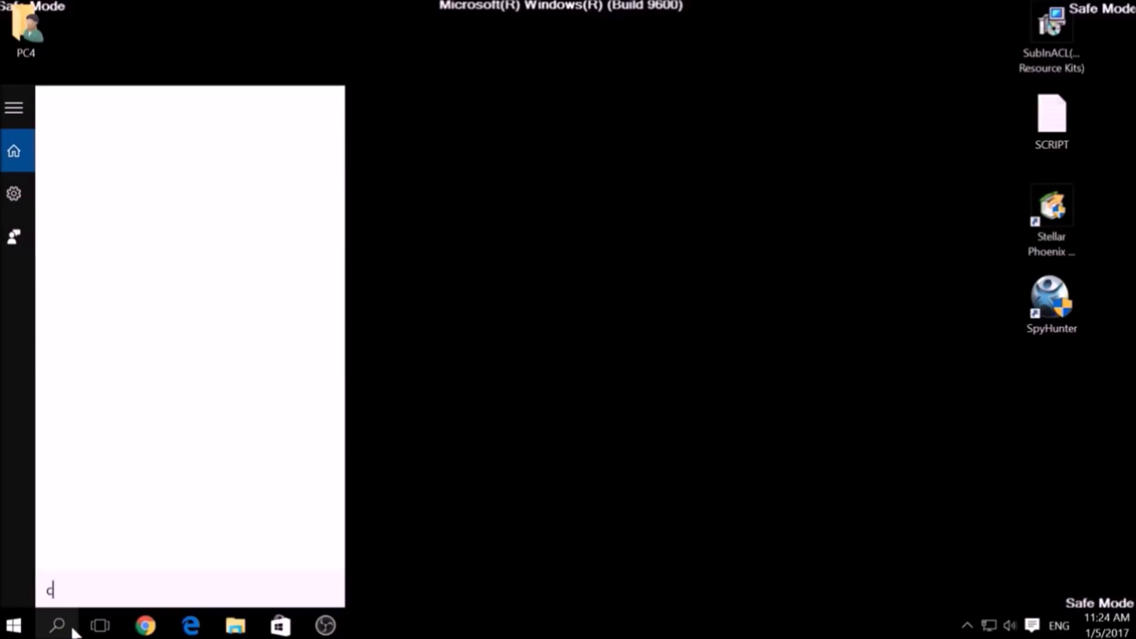
type("md")
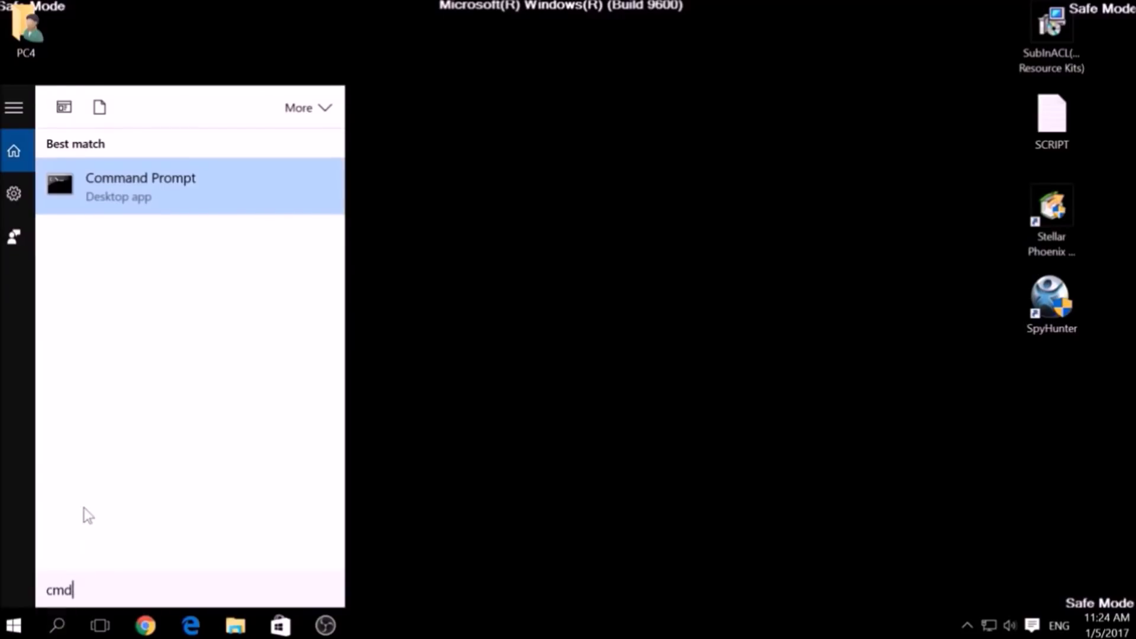
right_click(129, 207)
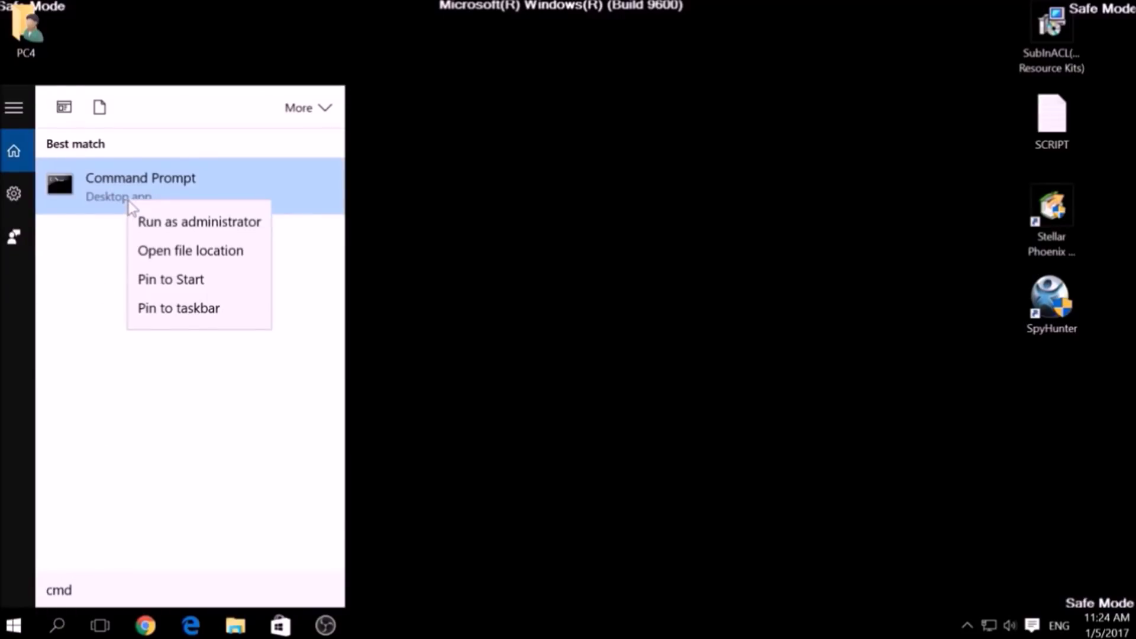
left_click(161, 222)
left_click(243, 195)
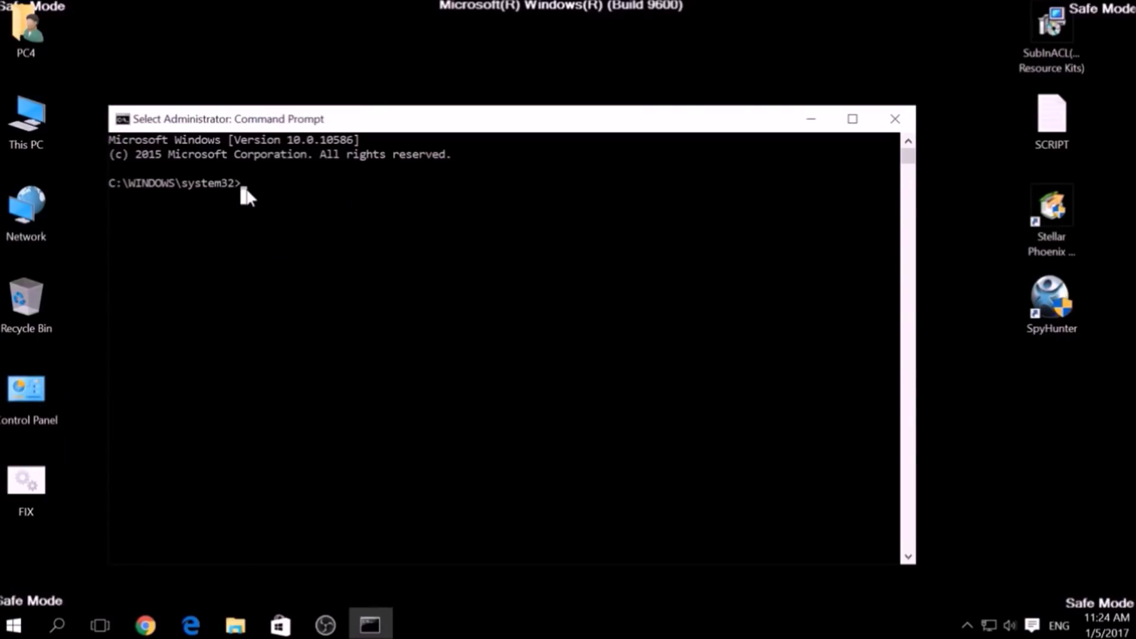
Change directory to C:\Program Files (X86)\Windows Resource Kits\Tools and begin entering FIX.bat.
type("CD C:")
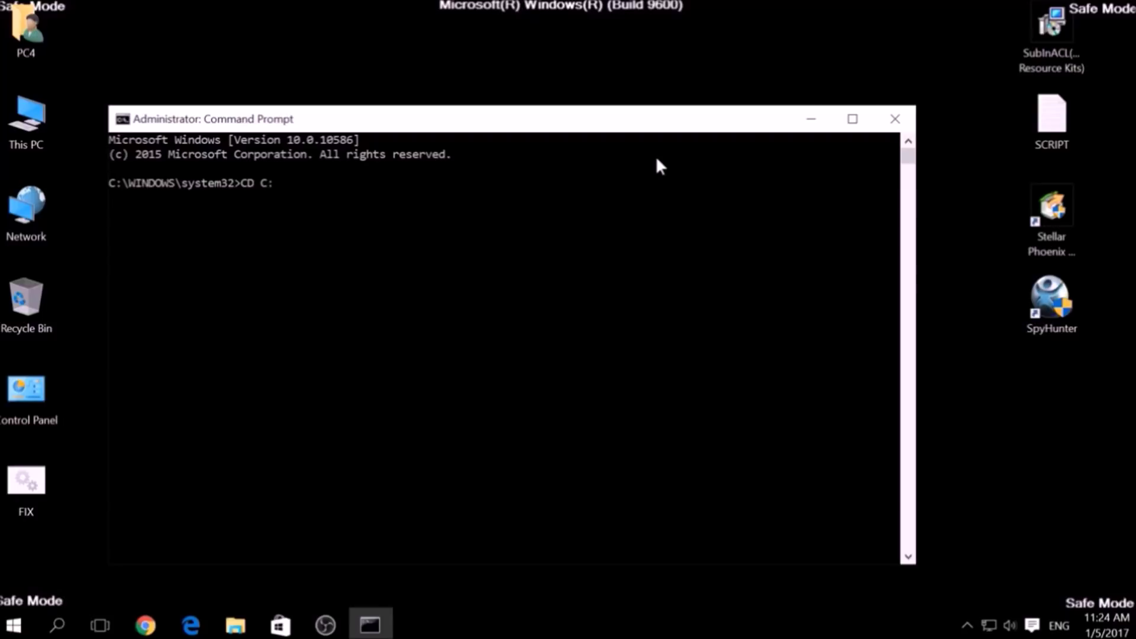
type("\\Program Files (")
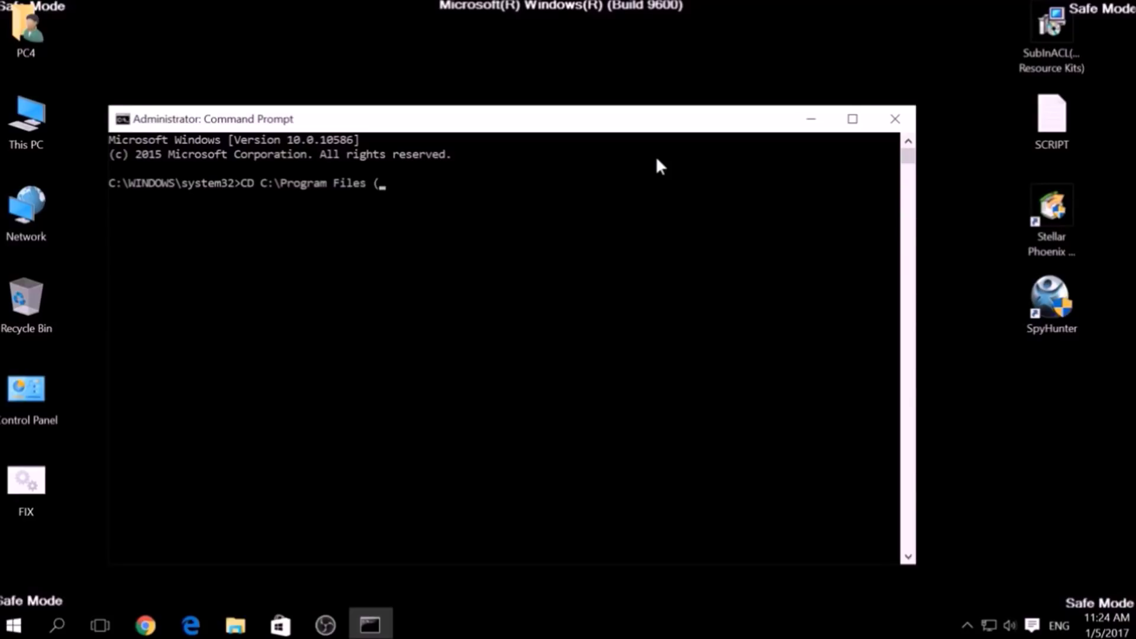
type("X86)\\Windows Resource Kits")
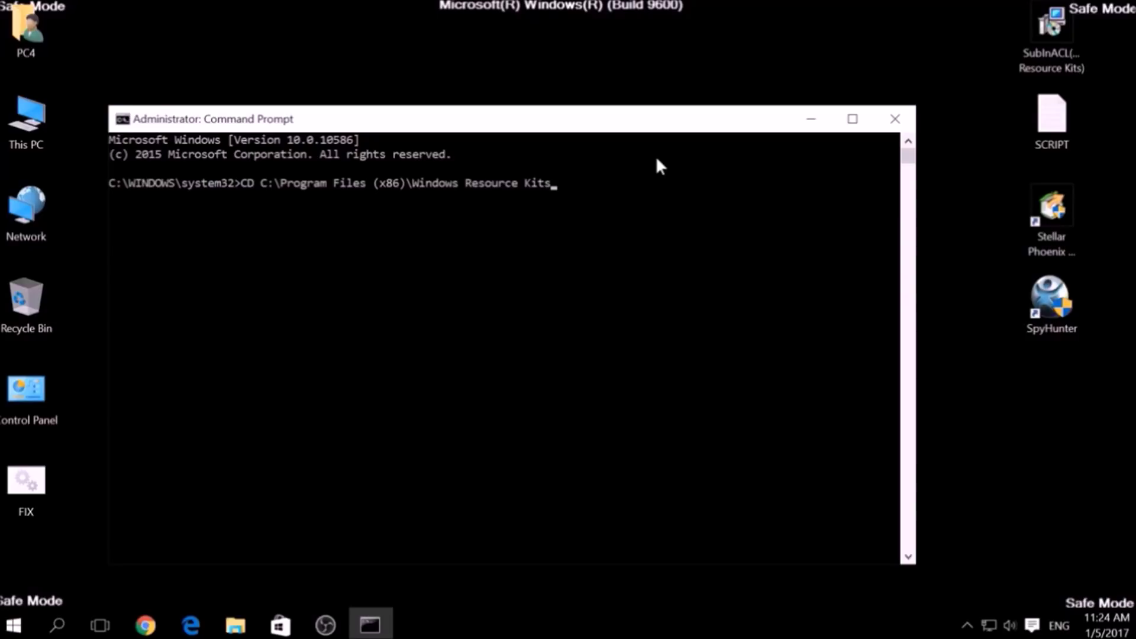
type("Tools")
key("Return")
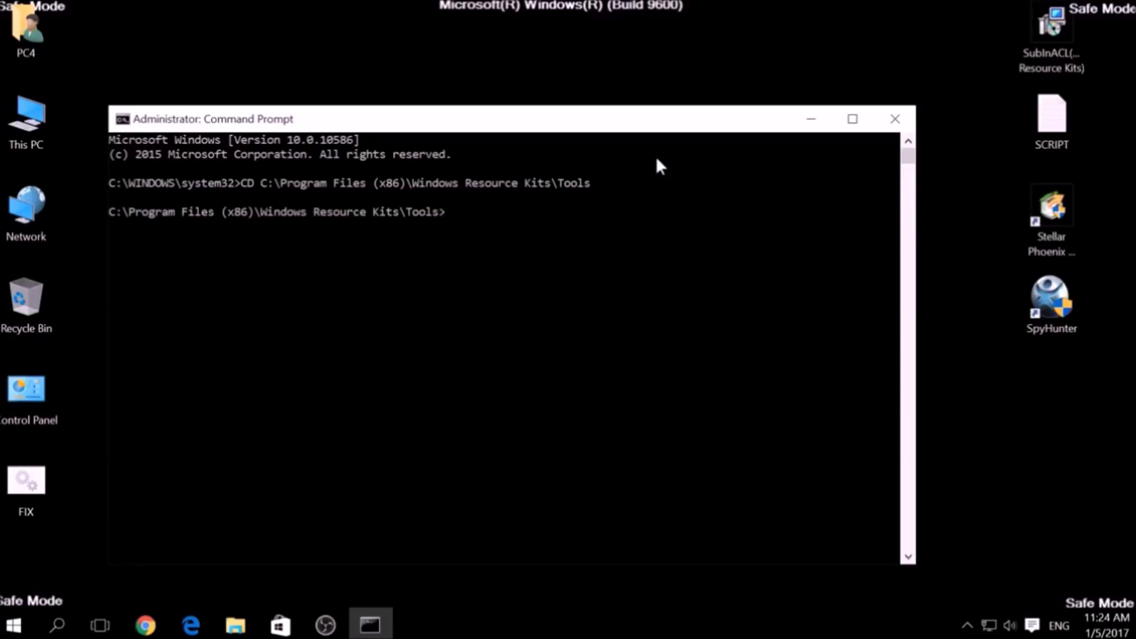
type("FIX.b")
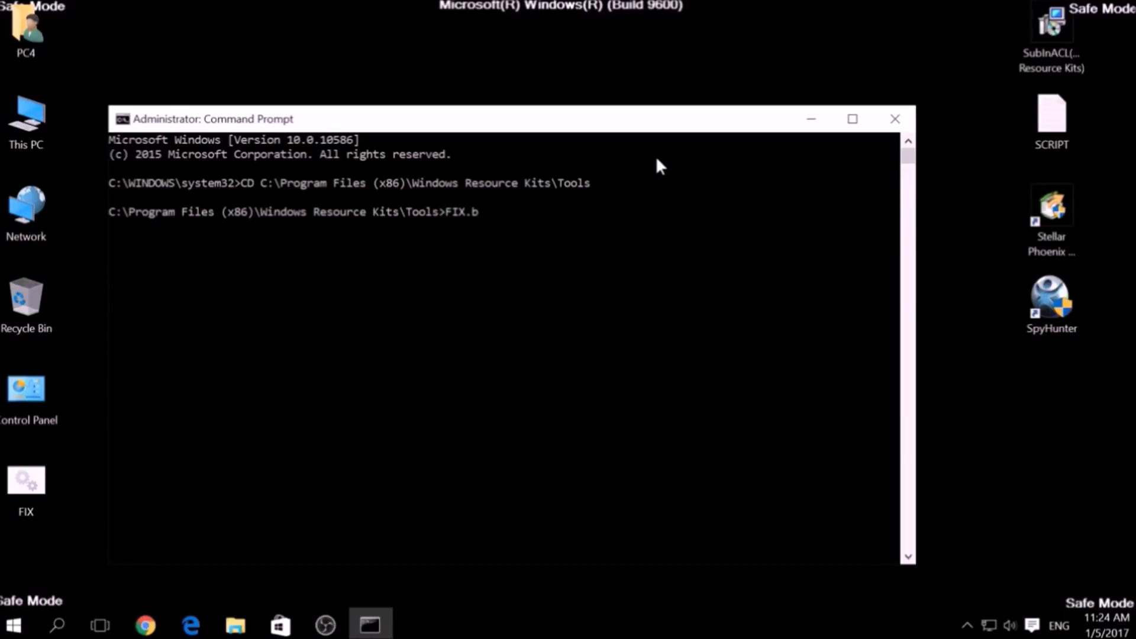
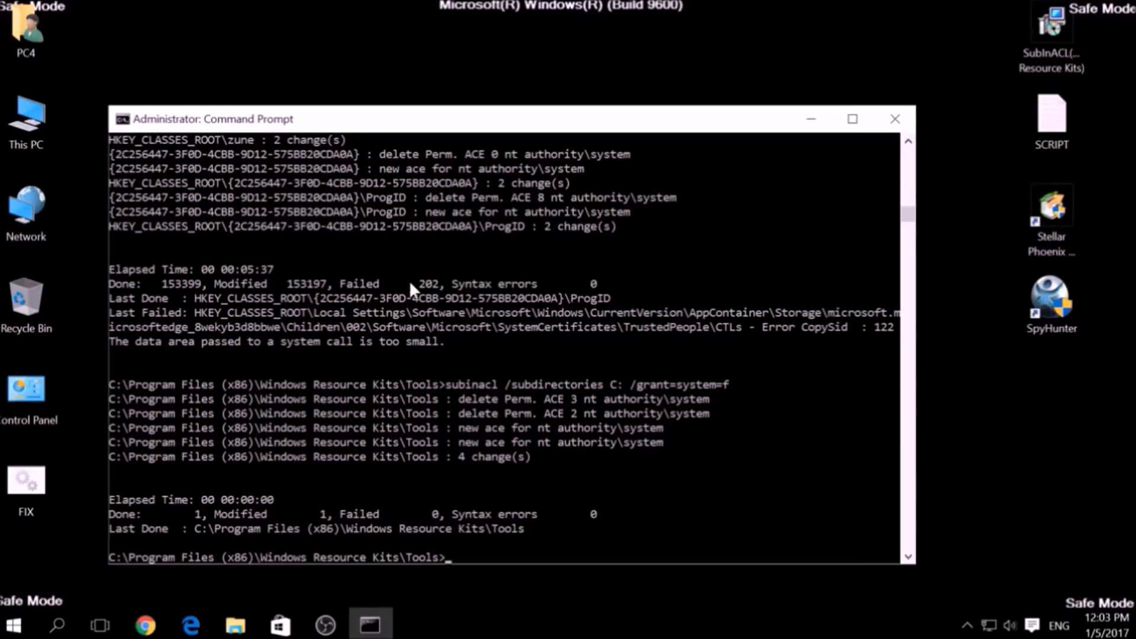
Close the Command Prompt window now that the FIX.bat permission reset has finished.
left_click(903, 110)
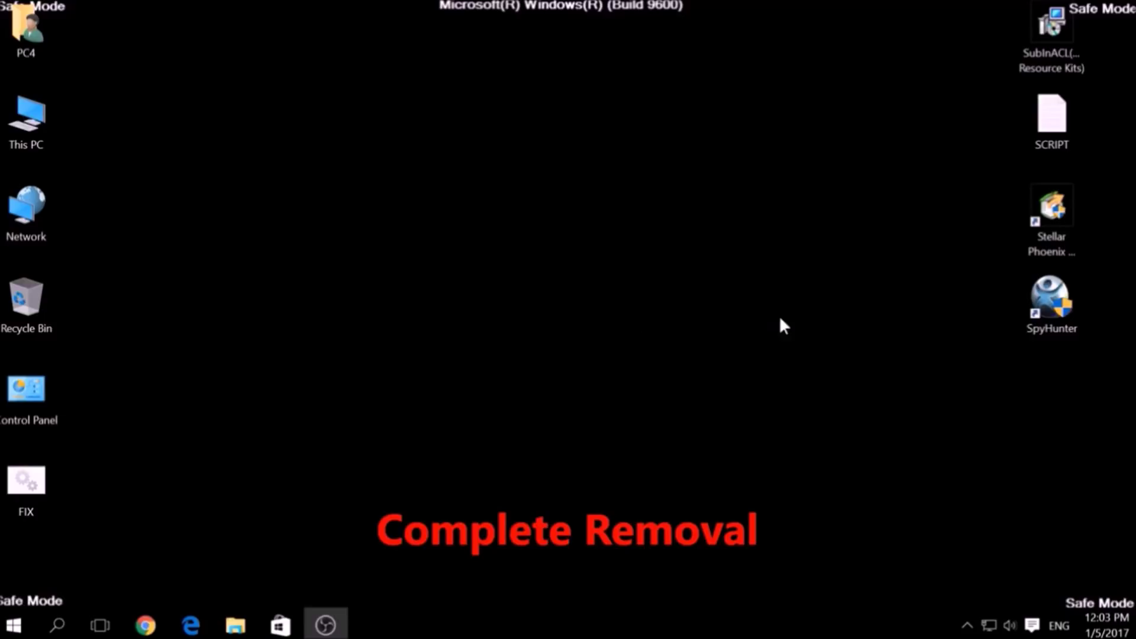
Launch SpyHunter 4 and start a new Quick Scan of the computer.
double_click(1042, 324)
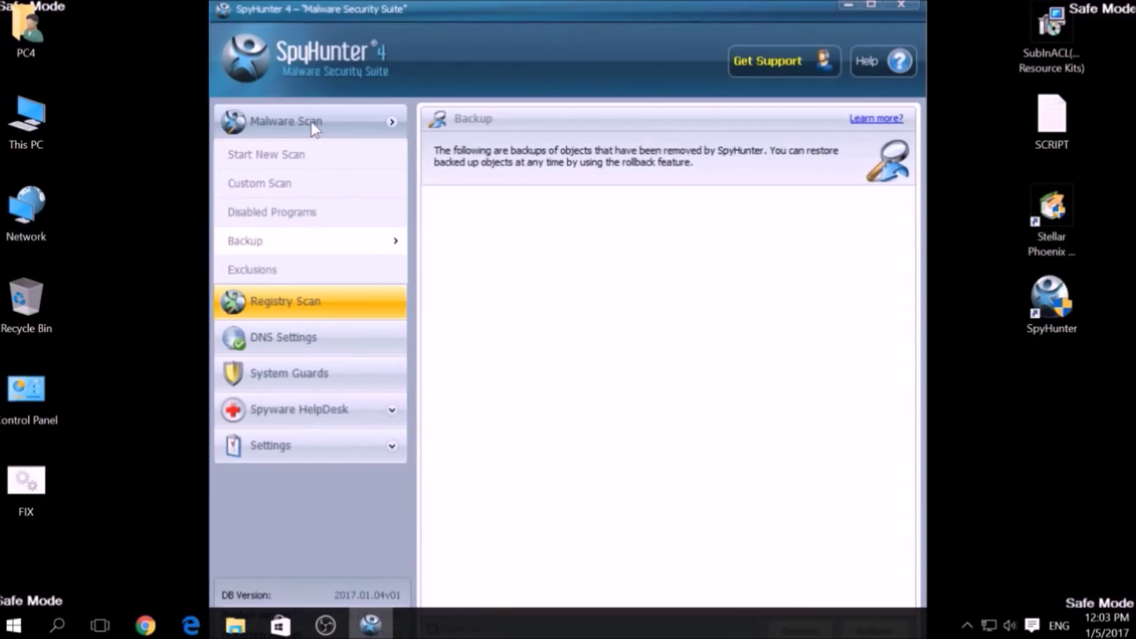
left_click(302, 158)
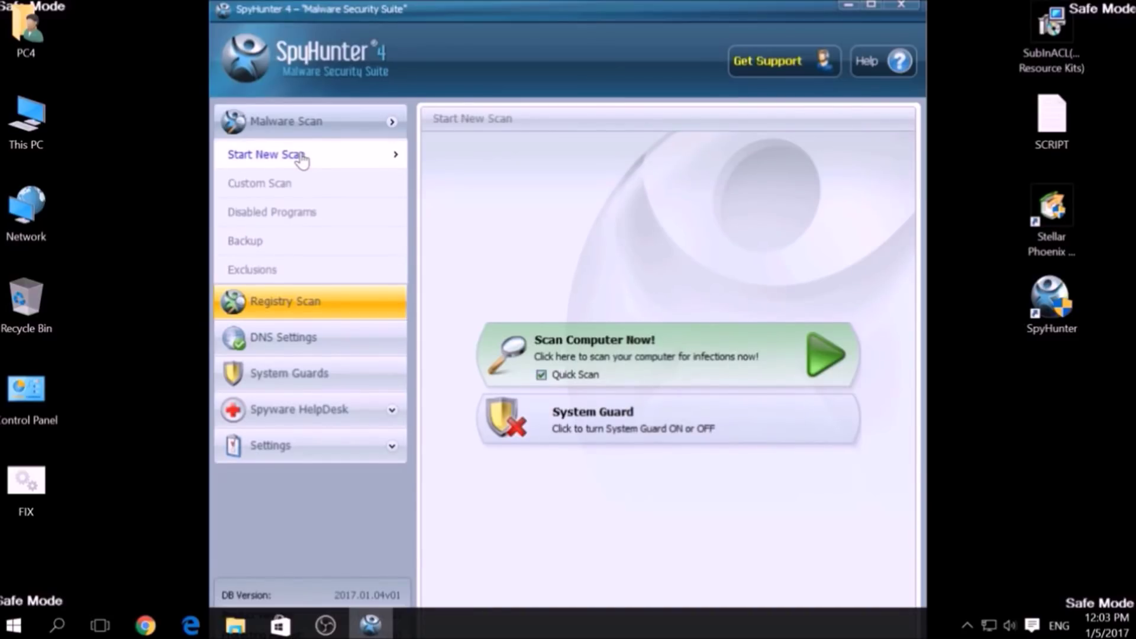
left_click(669, 353)
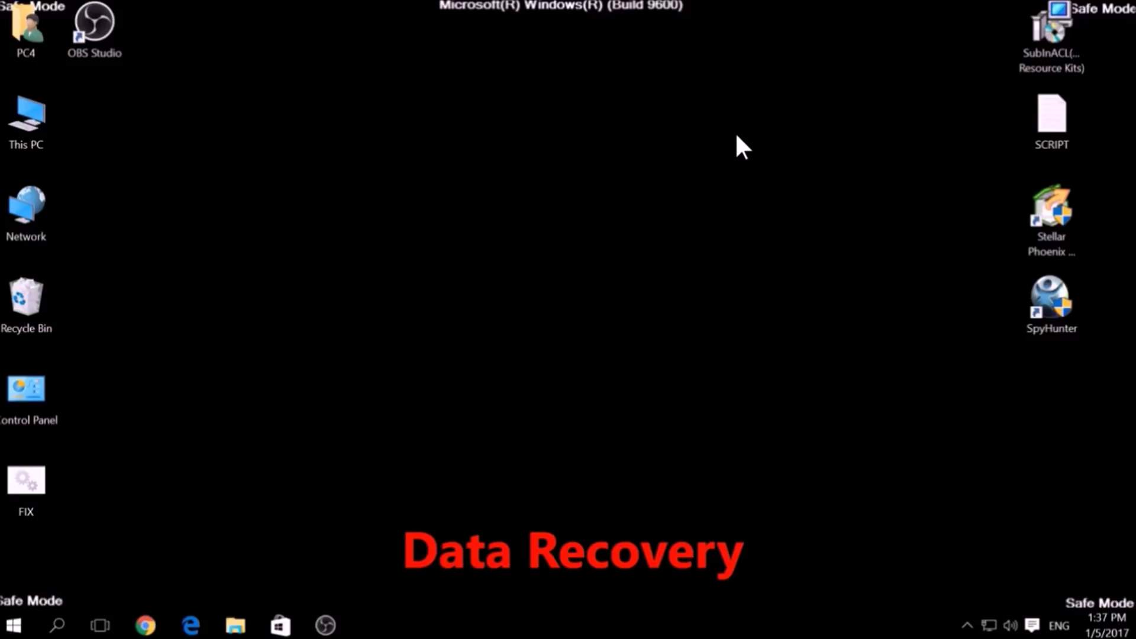
Launch Stellar Phoenix, start a Normal scan of drive C:\, then abort it.
left_click(1043, 218)
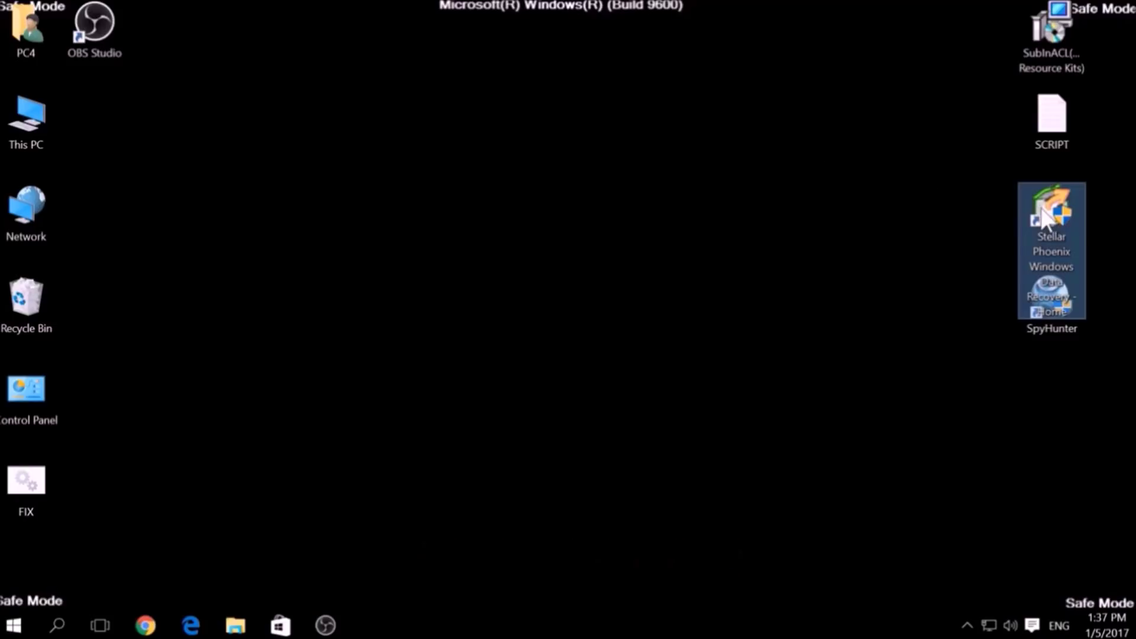
double_click(1043, 218)
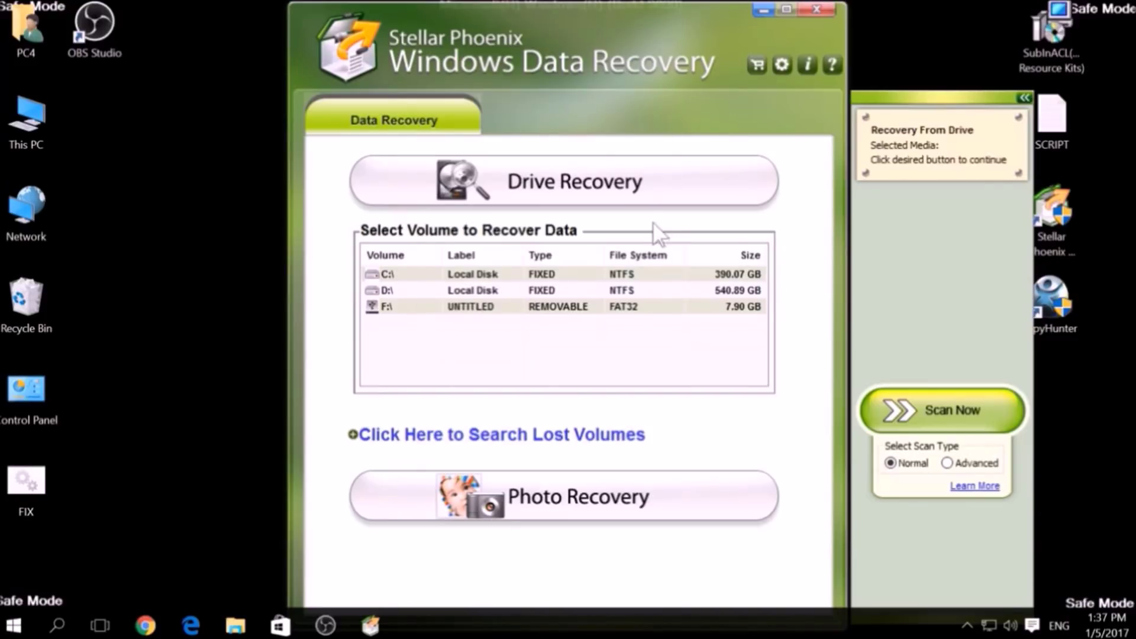
left_click(503, 276)
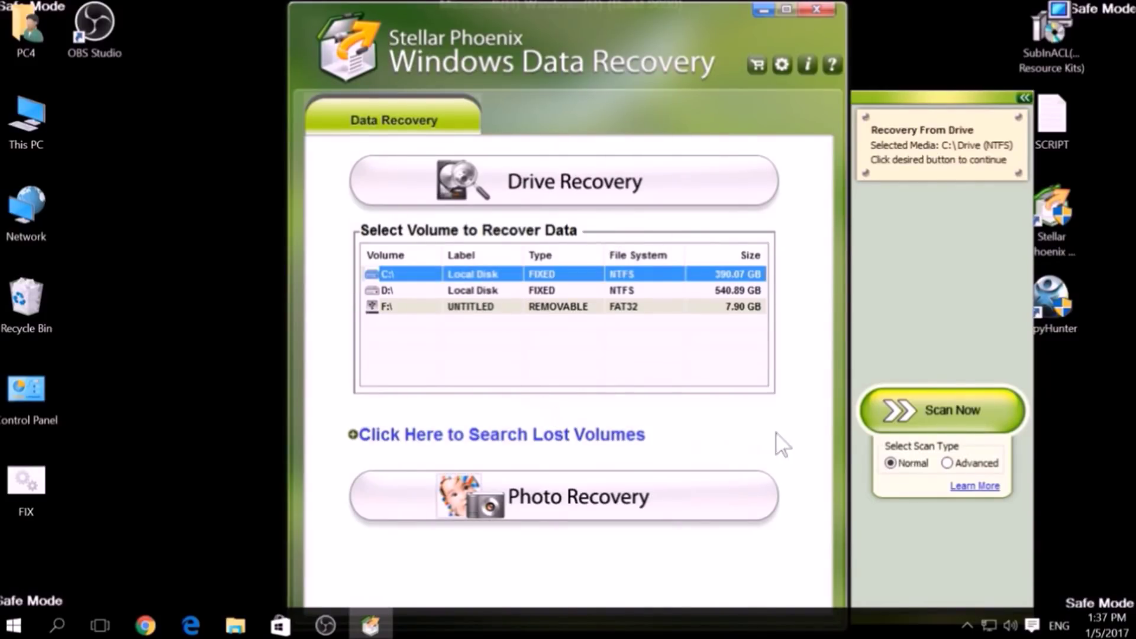
left_click(947, 462)
left_click(917, 464)
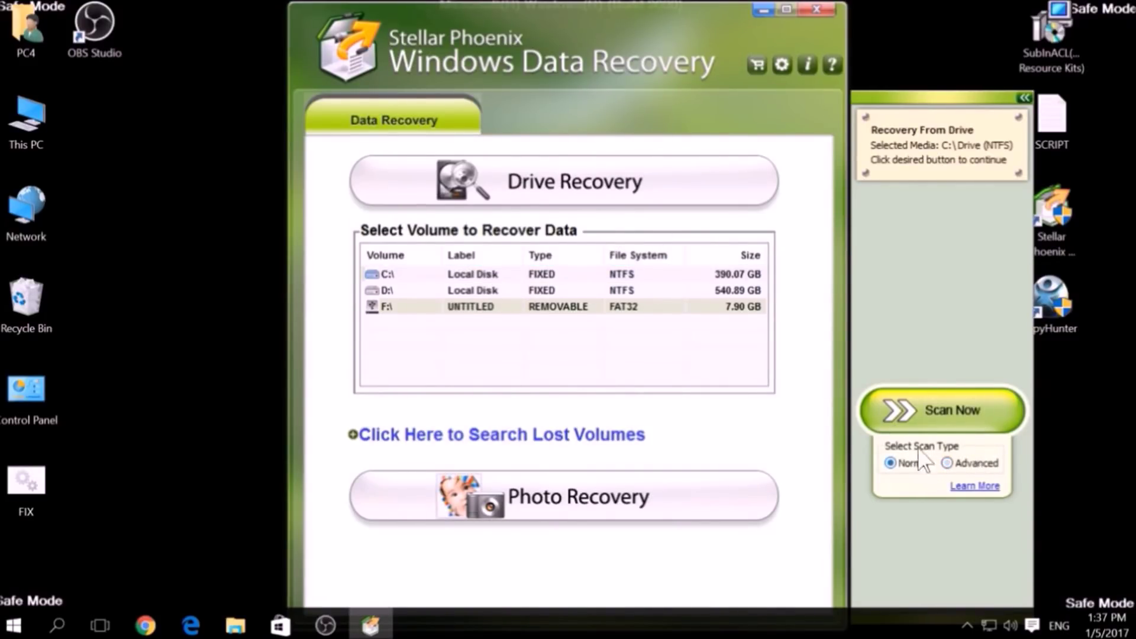
left_click(909, 427)
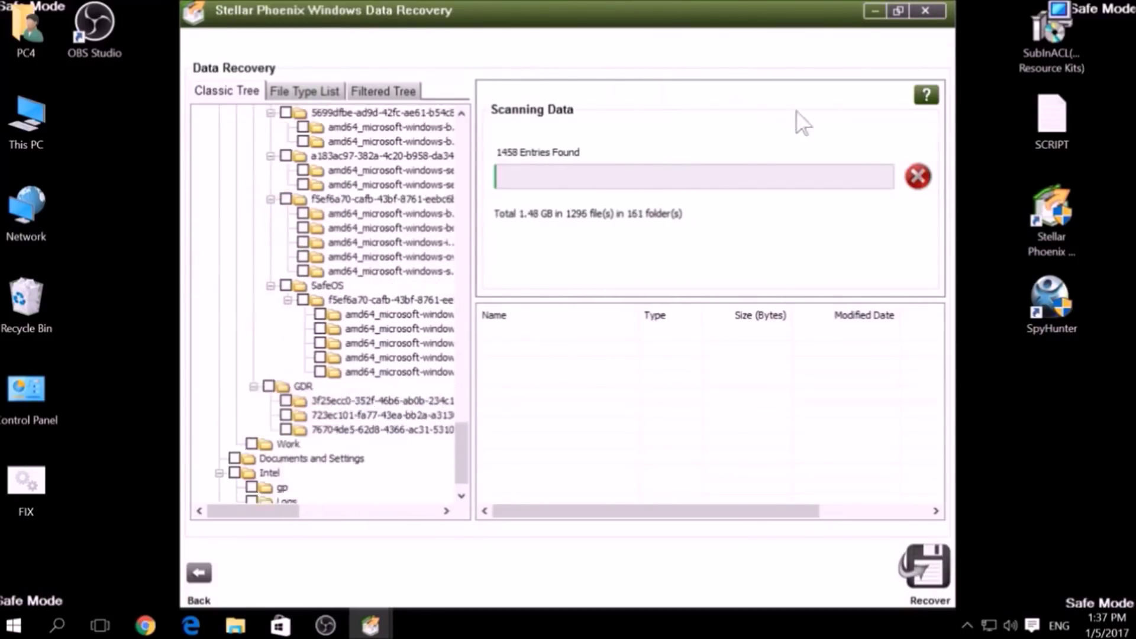
left_click(917, 177)
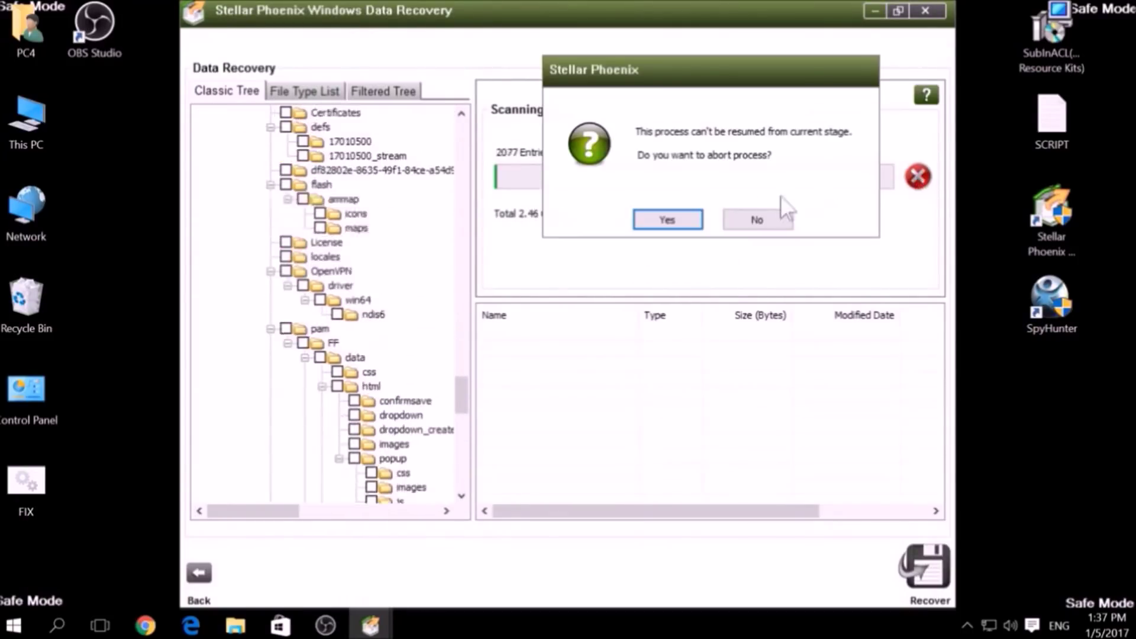
left_click(665, 217)
Mark $AttrDef, $Bitmap, $Boot, $Extend, autoexec.bat and $WINDOWS.~BT for recovery, then exit without rescanning.
left_click(486, 333)
left_click(487, 349)
left_click(486, 364)
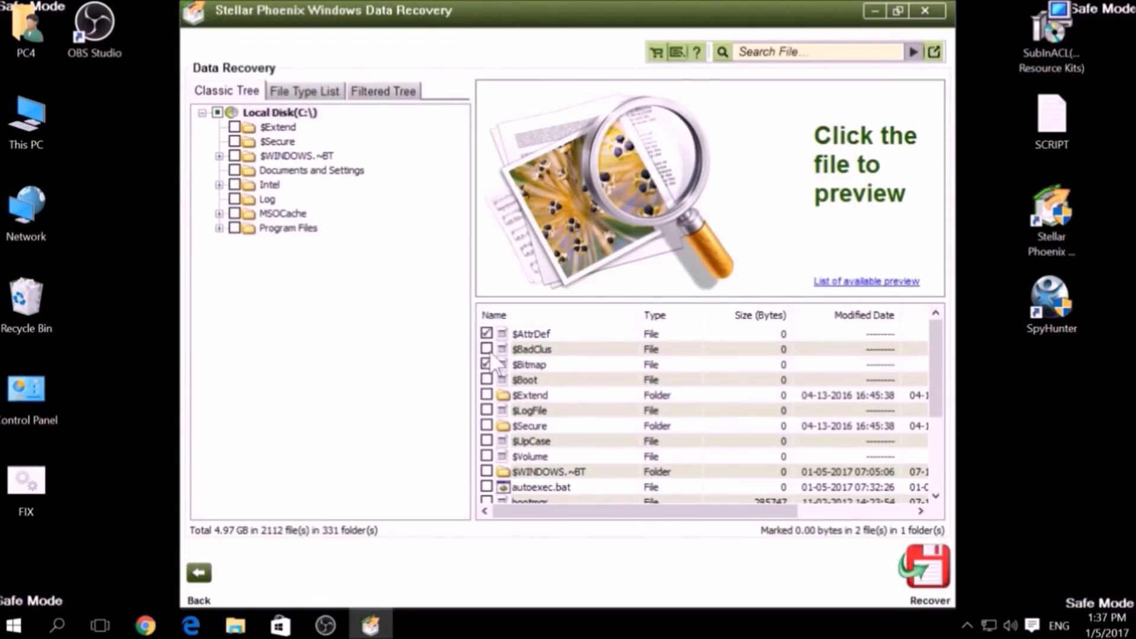
left_click(486, 394)
left_click(486, 380)
scroll(491, 385, "down", 3)
left_click(486, 364)
left_click(487, 348)
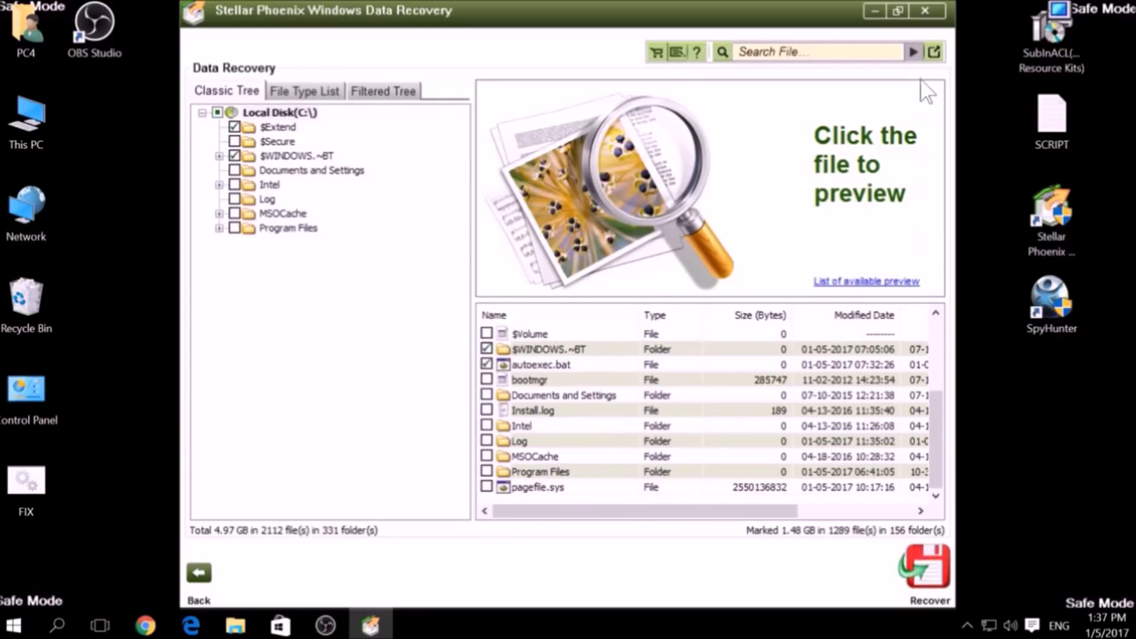
left_click(925, 12)
left_click(564, 371)
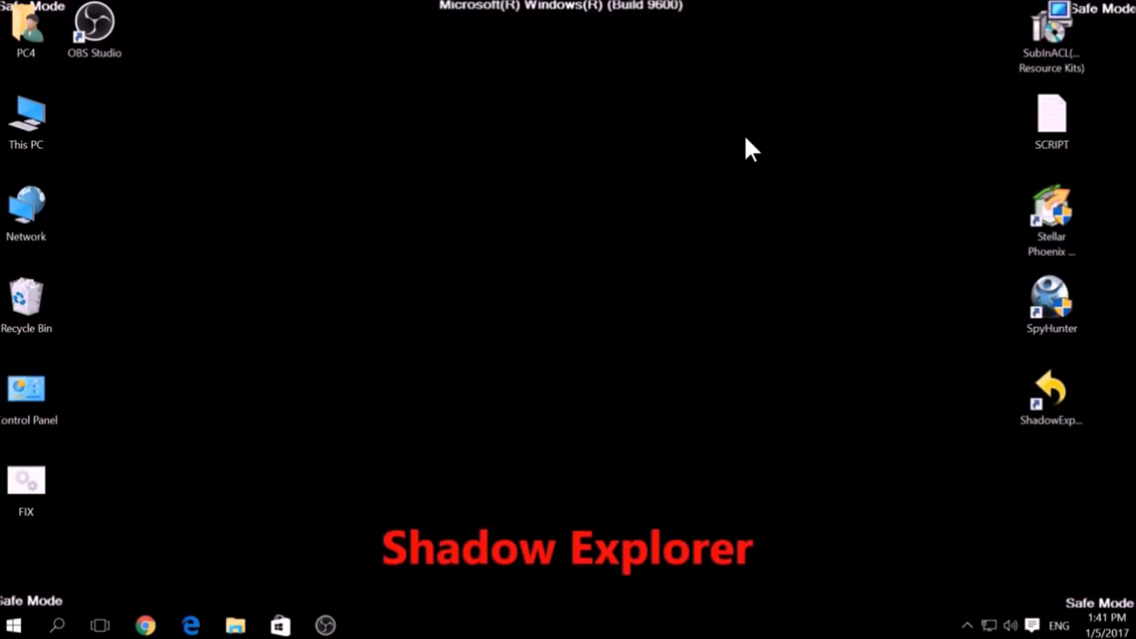
Launch ShadowExplorer, dismiss the update notice, and browse the Intel, MSOCache and System Volume Information folders.
left_click(1049, 406)
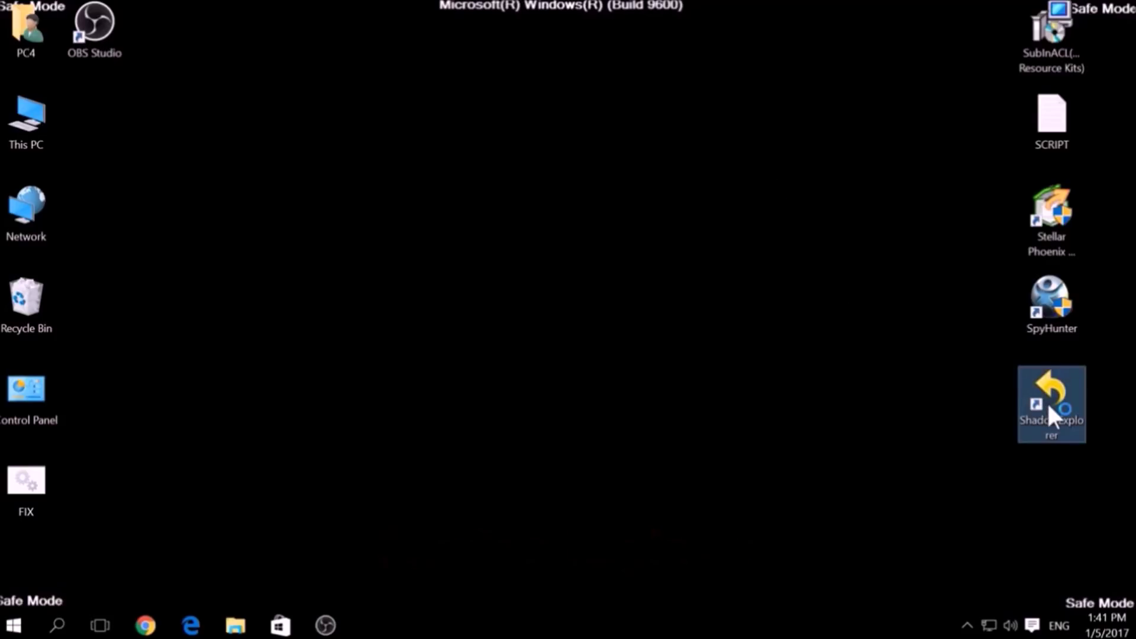
double_click(1046, 402)
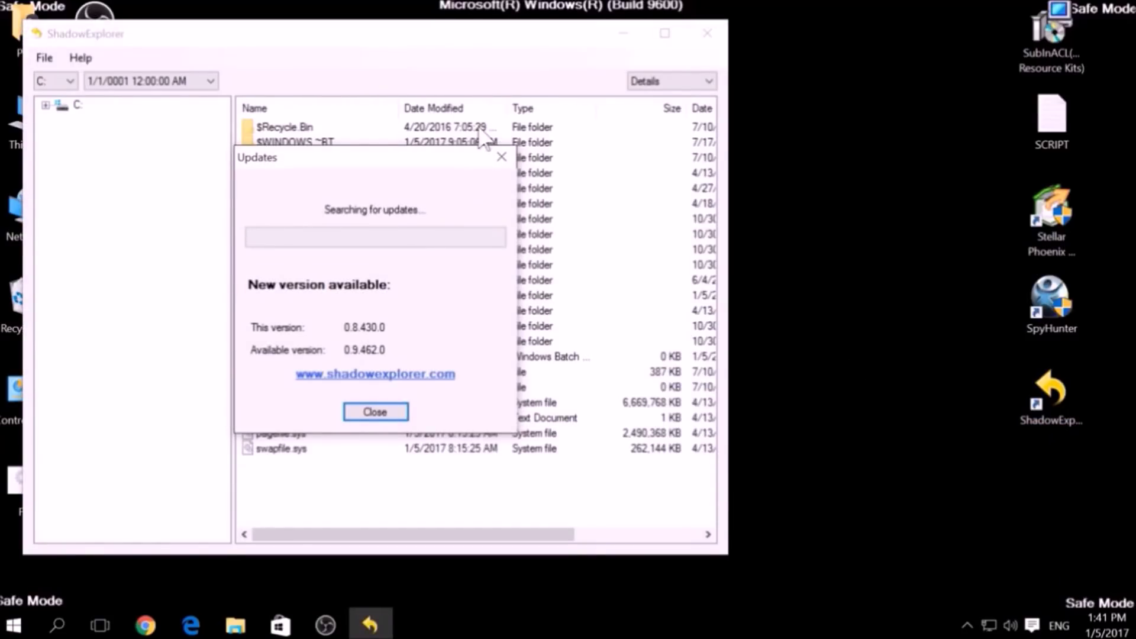
left_click(502, 158)
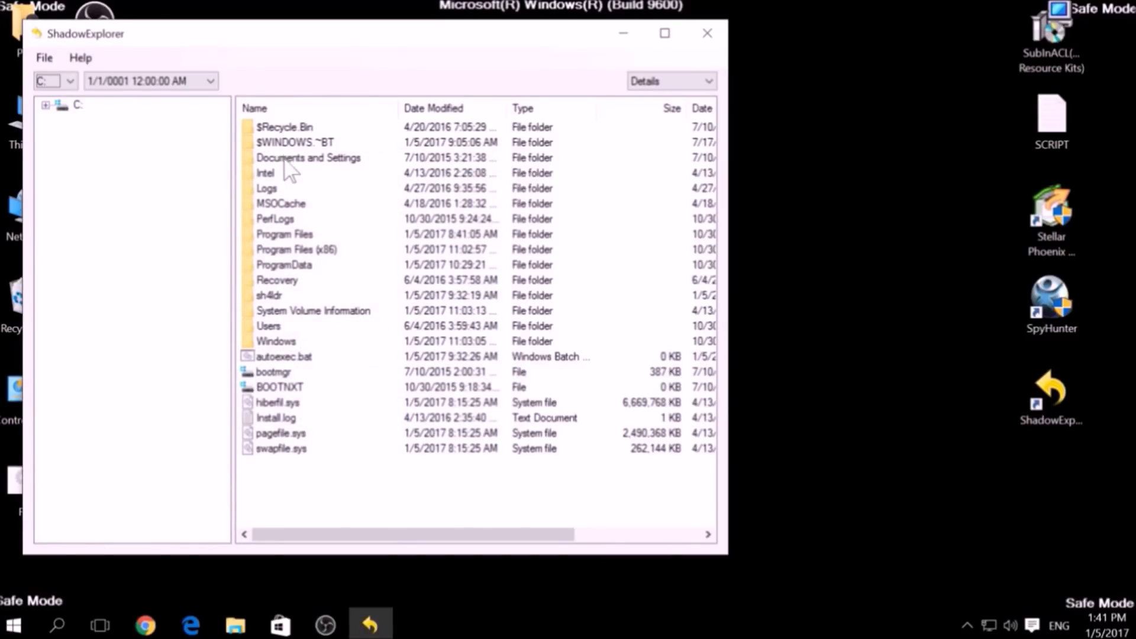
left_click(269, 174)
left_click(274, 203)
left_click(275, 312)
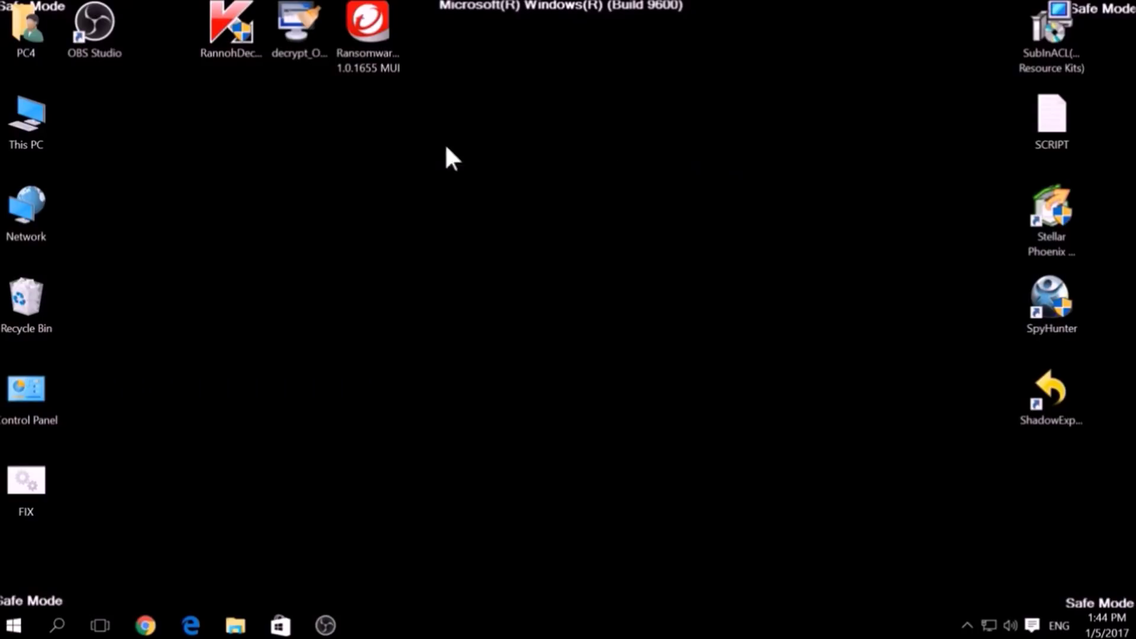
Launch Kaspersky RannohDecryptor from the decryptor tools and minimise its window.
left_click_drag(180, 105, 437, 4)
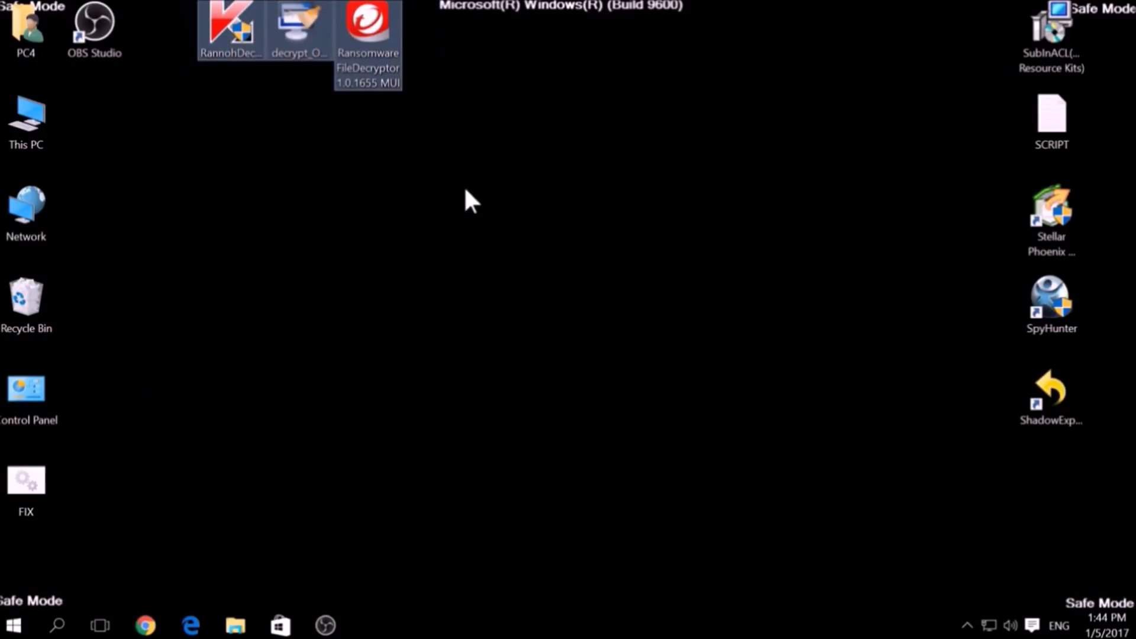
left_click(470, 209)
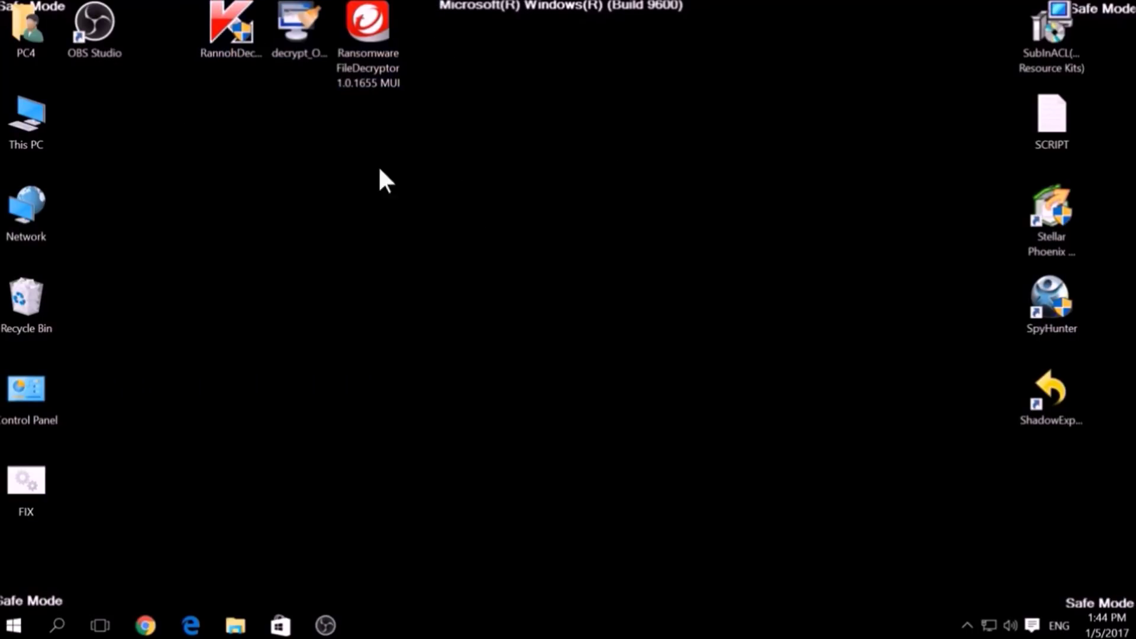
double_click(249, 39)
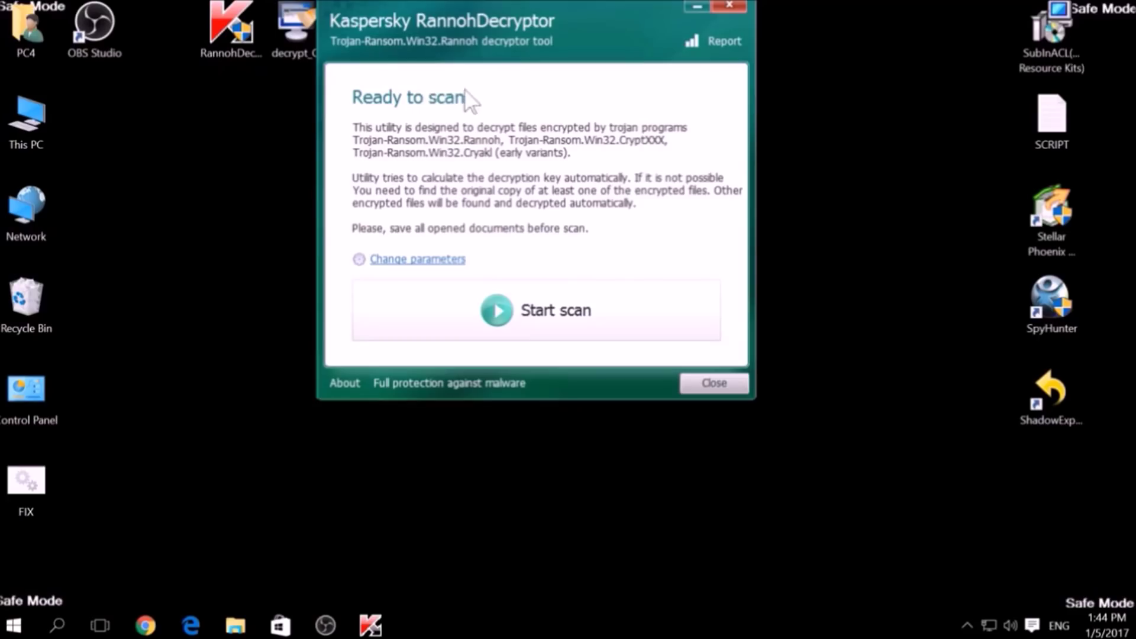
left_click(688, 7)
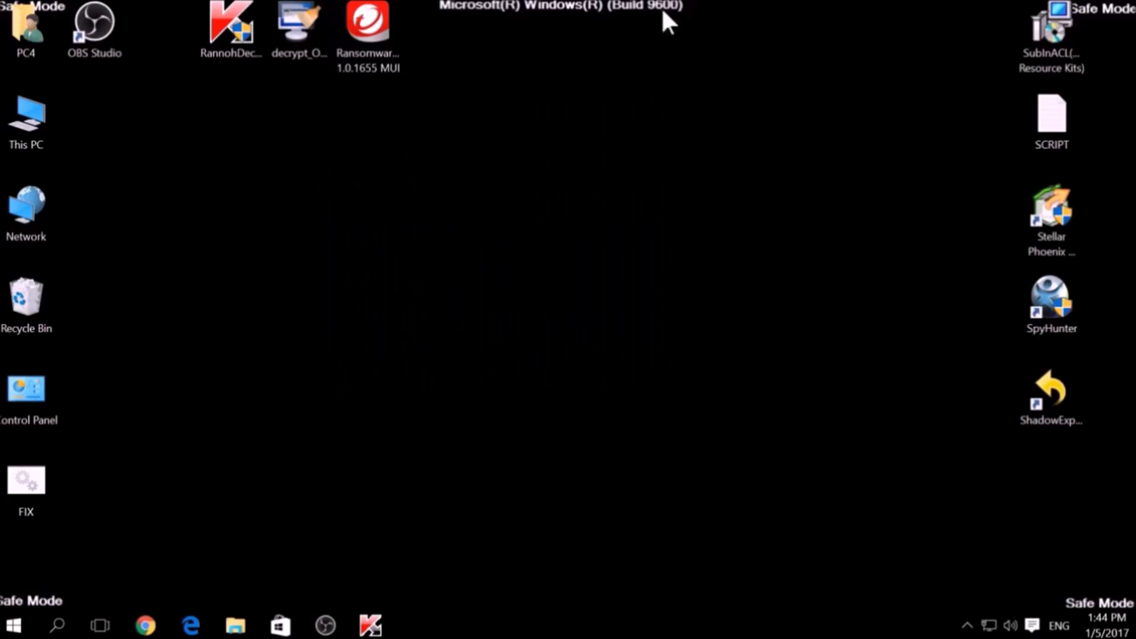
Run the Emsisoft decrypter with its licence accepted and drive C:\ selected, then start Trend Micro's decryptor.
double_click(307, 34)
left_click(658, 432)
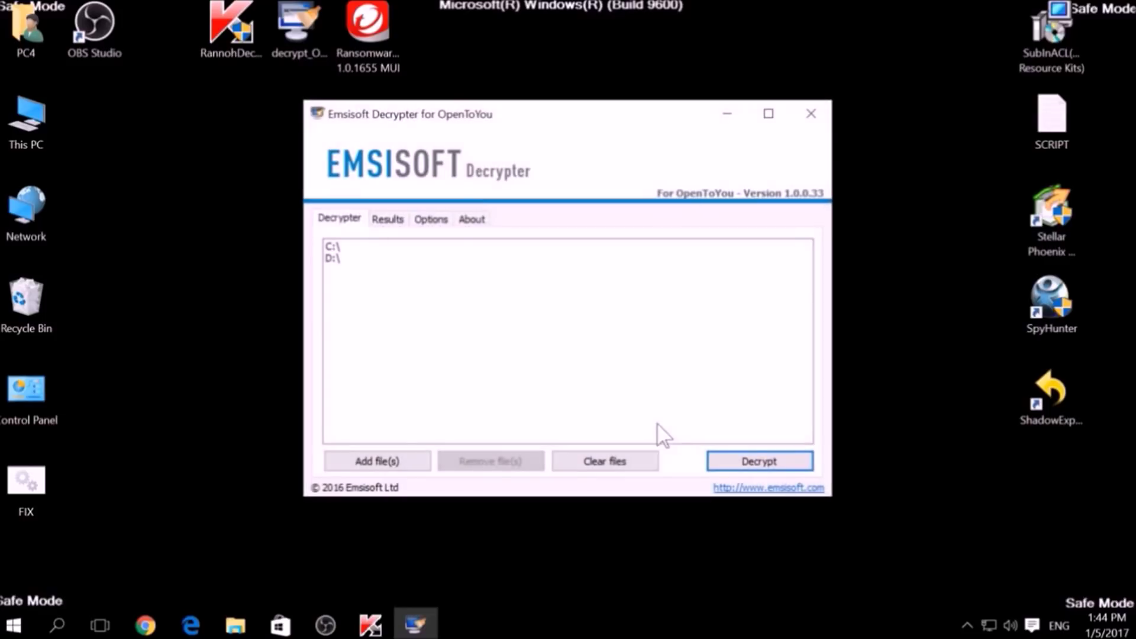
left_click(344, 246)
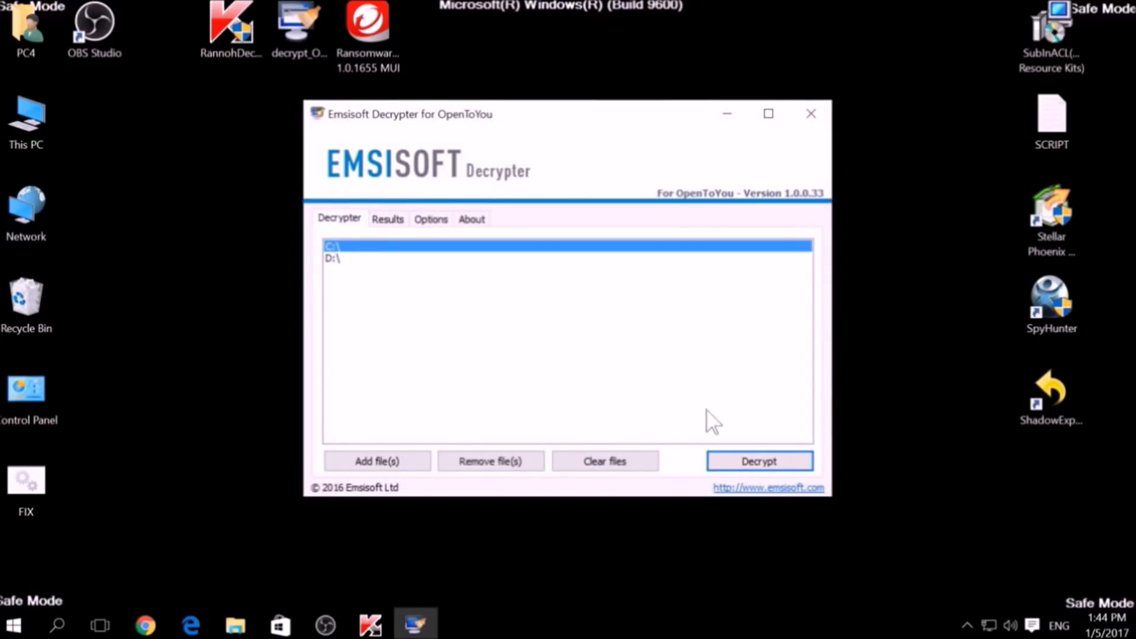
left_click(728, 113)
double_click(356, 48)
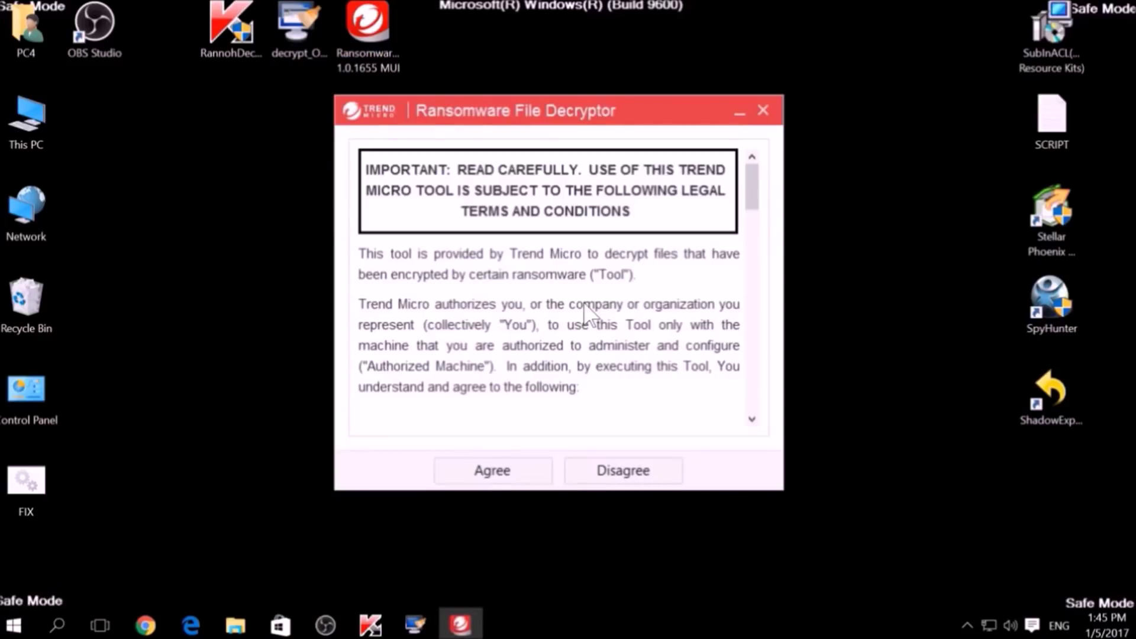
Accept the Trend Micro licence, then open and cancel the ransomware name list.
left_click(520, 464)
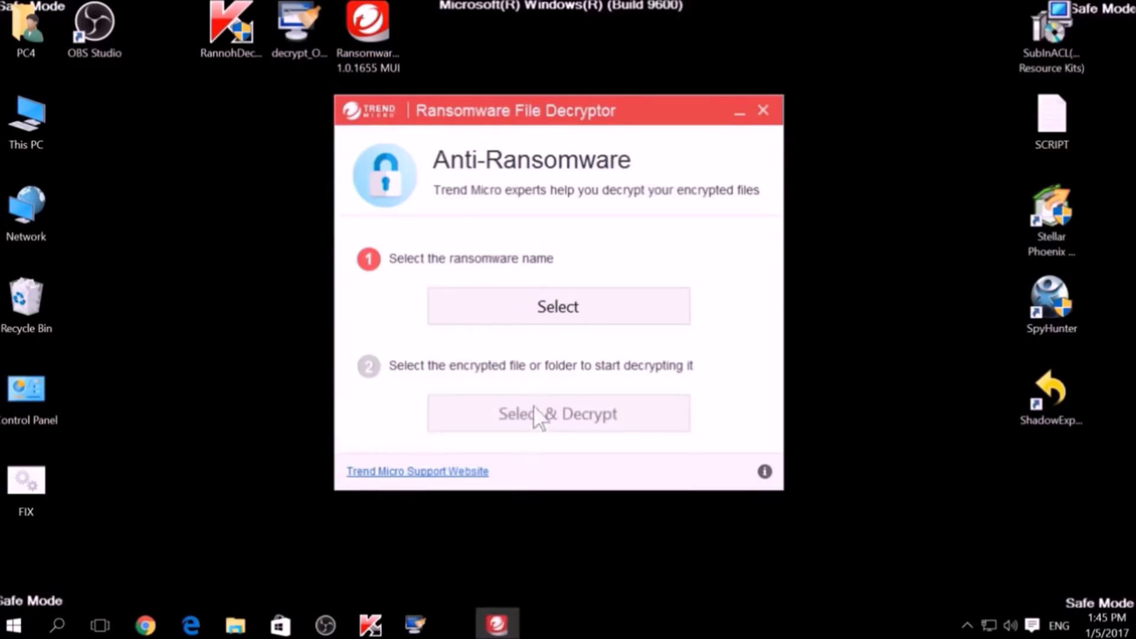
left_click(535, 319)
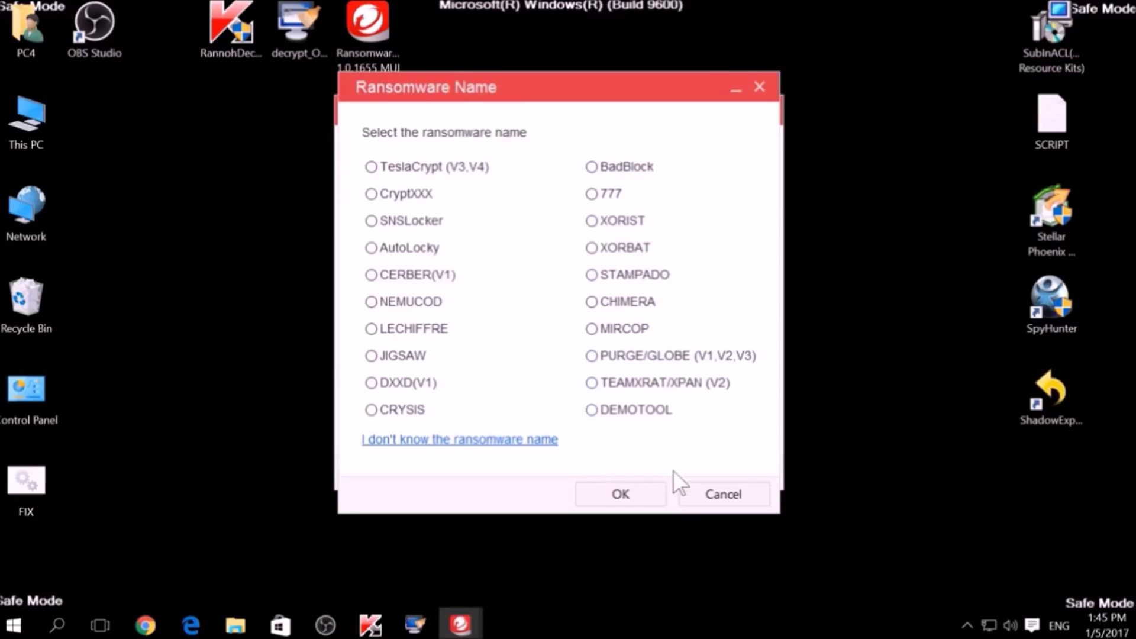
left_click(698, 494)
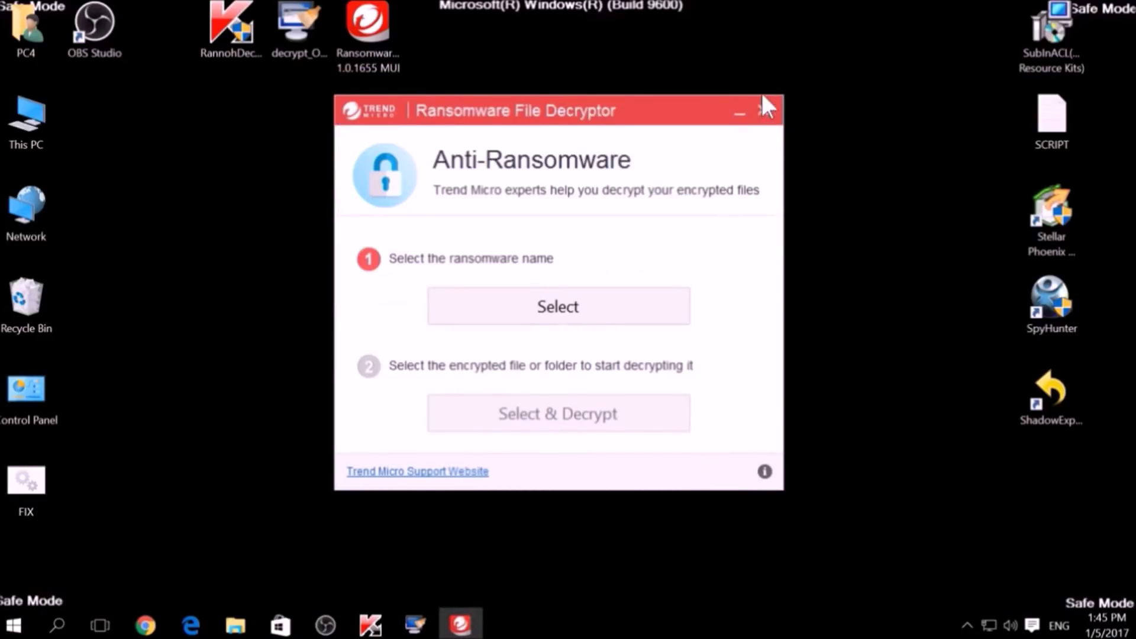